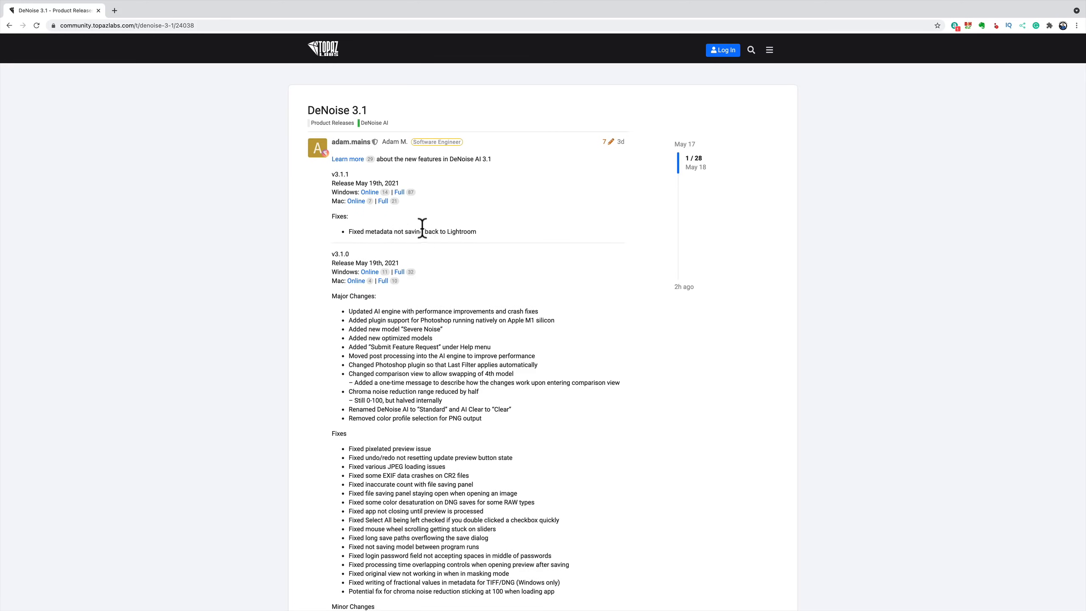
Switch to Lightroom Classic and examine the noise around the bird's head up close
{"action": "key", "text": "ctrl+Left"}
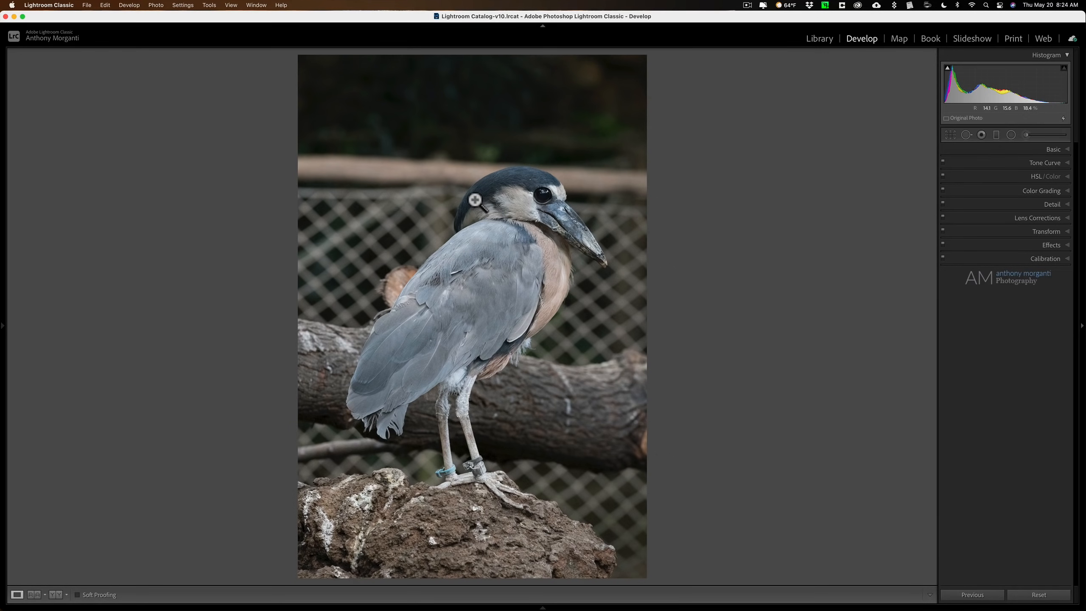
{"action": "left_click", "coordinate": [508, 159]}
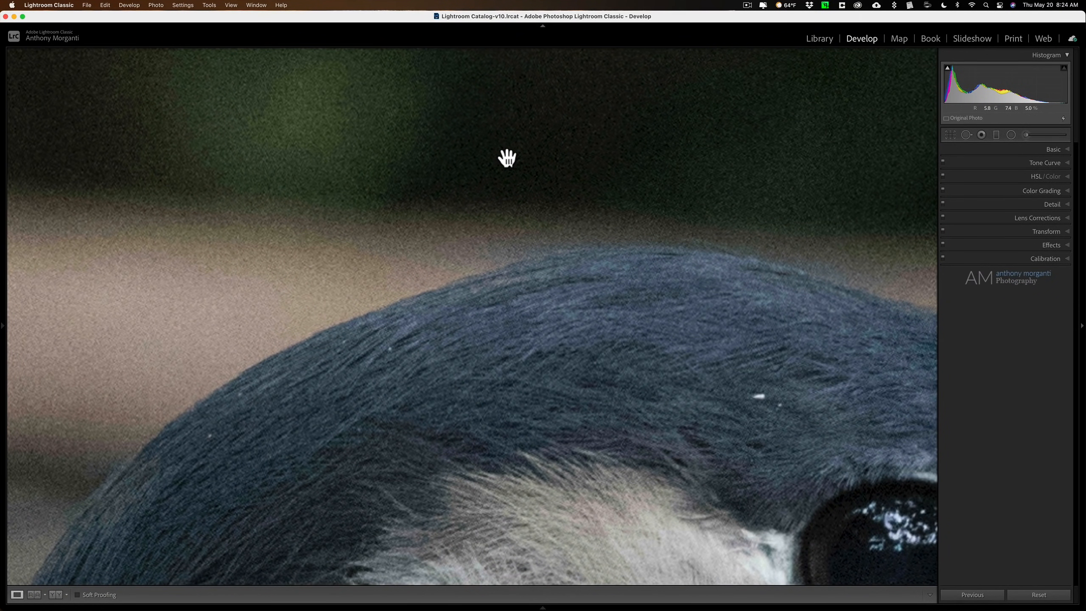
{"action": "left_click", "coordinate": [497, 219]}
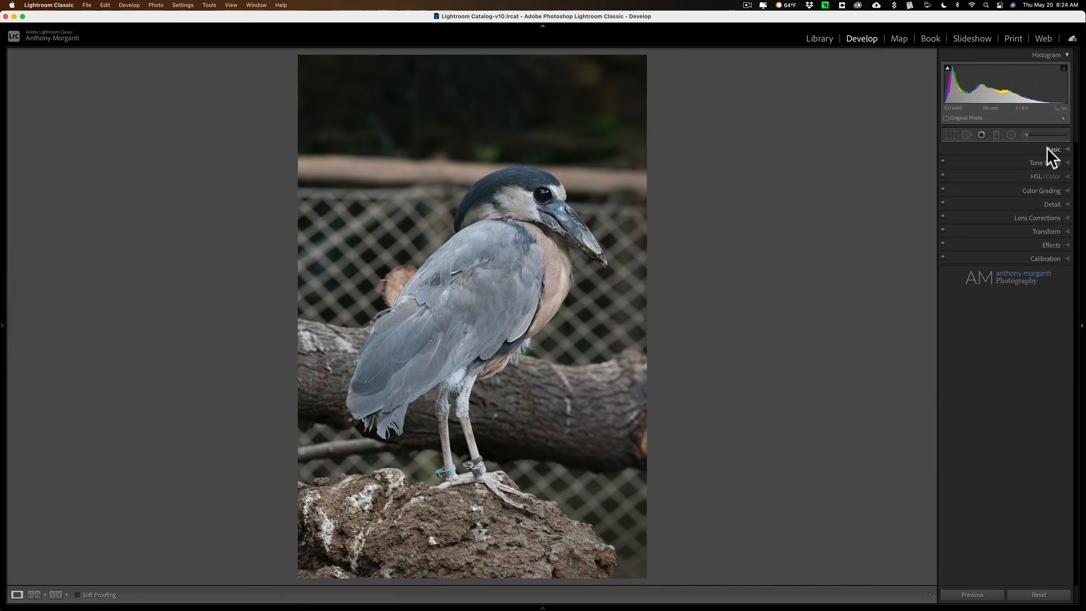
Review the bird photo's Basic adjustments and Lens Corrections settings
{"action": "left_click", "coordinate": [1048, 148]}
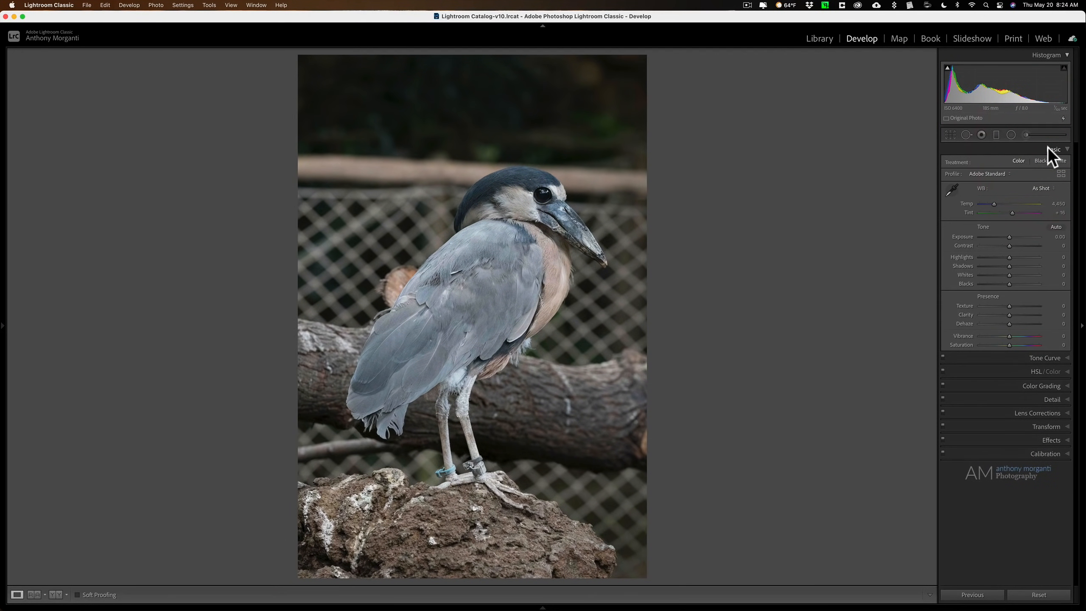
{"action": "left_click", "coordinate": [1047, 148]}
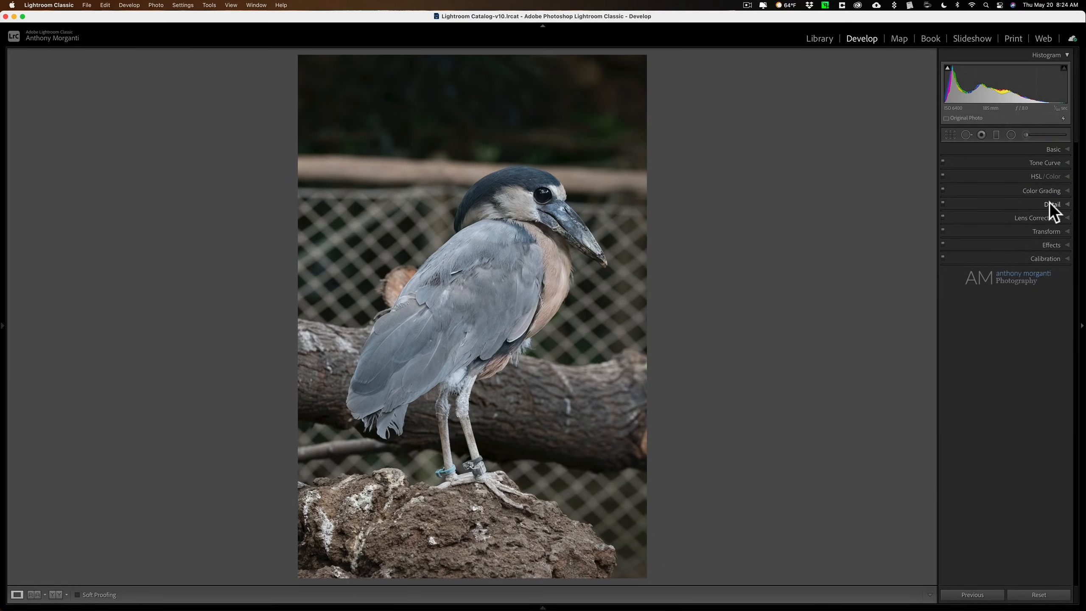
{"action": "left_click", "coordinate": [1041, 216]}
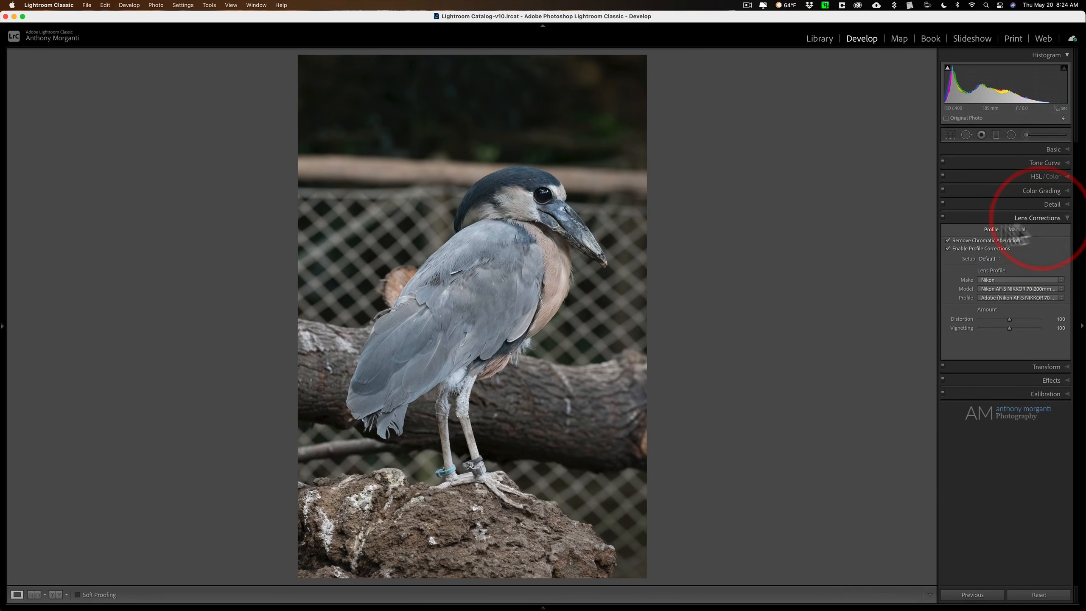
{"action": "left_click", "coordinate": [1042, 217]}
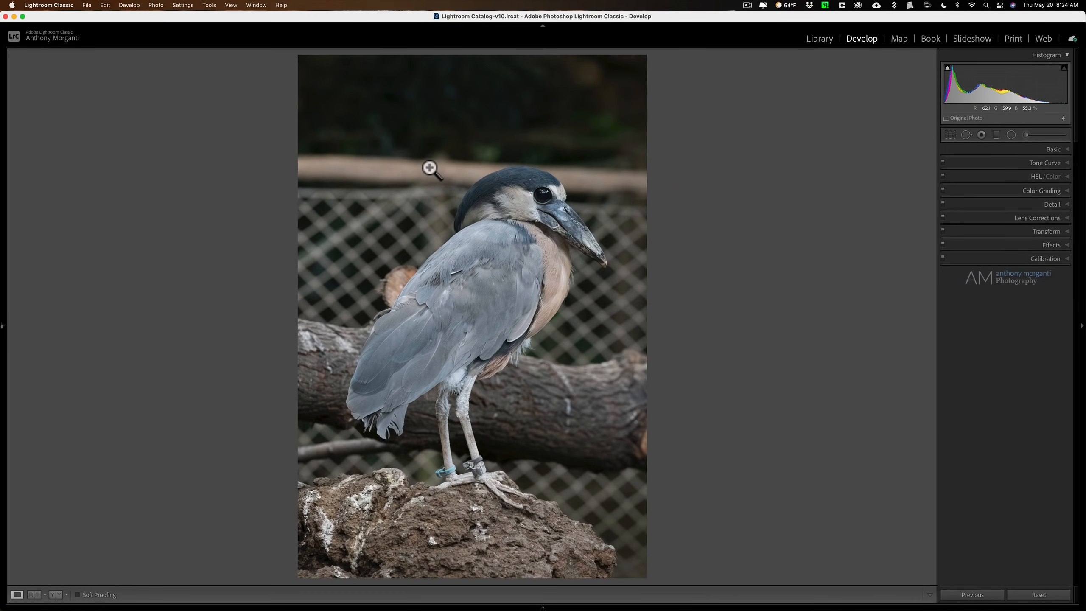
Send the photo to Topaz DeNoise AI as a TIFF copy with Lightroom adjustments, ProPhoto RGB, 16 bits/component, resolution 360, no compression
{"action": "right_click", "coordinate": [431, 168]}
{"action": "mouse_move", "coordinate": [518, 193]}
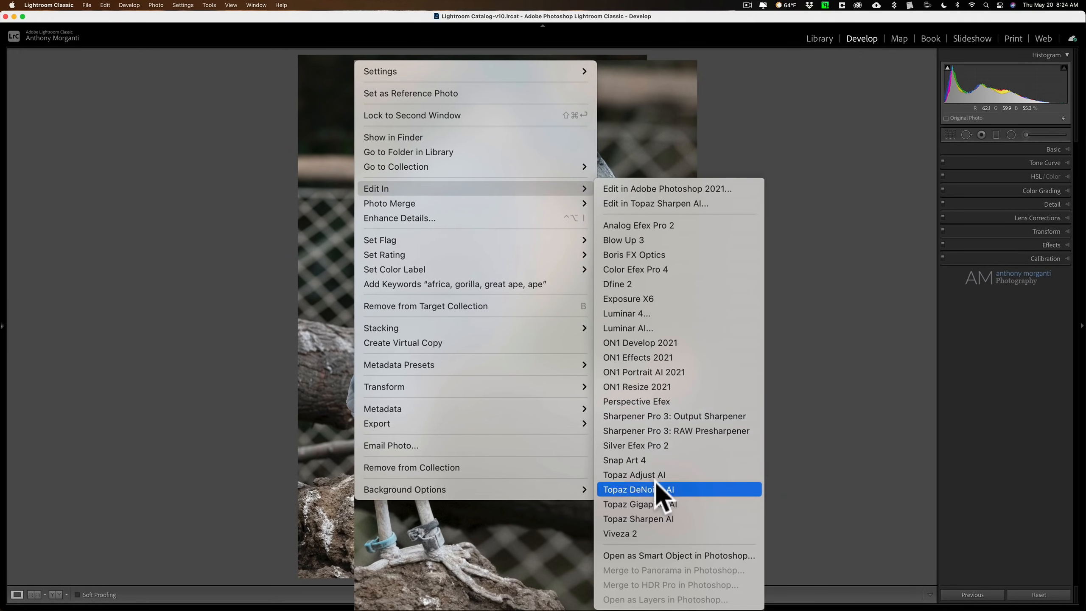
{"action": "left_click", "coordinate": [640, 443]}
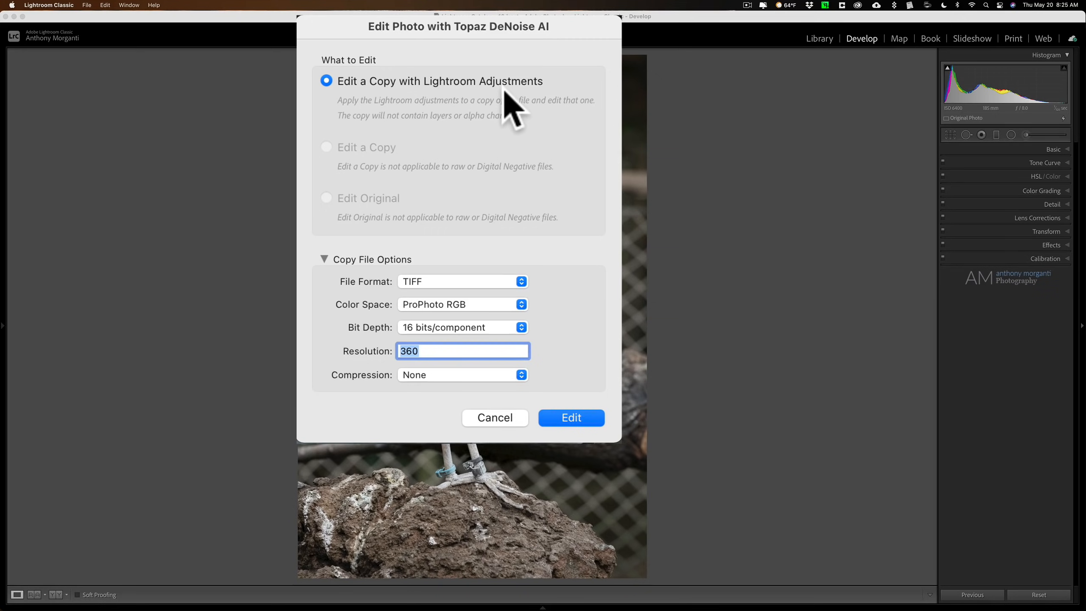
{"action": "left_click", "coordinate": [439, 276]}
{"action": "left_click", "coordinate": [470, 286]}
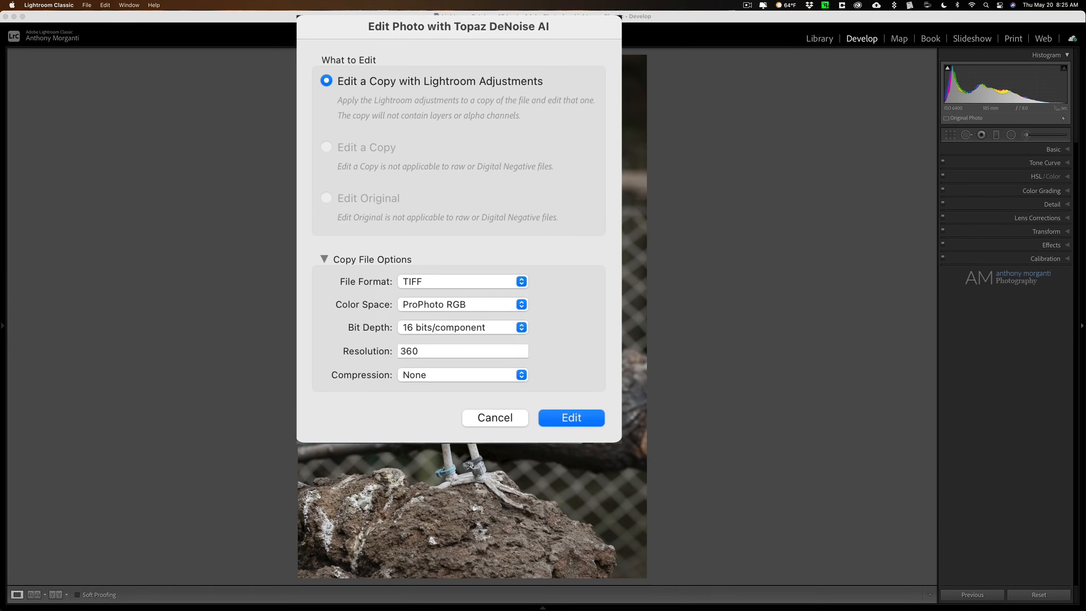
{"action": "left_click", "coordinate": [574, 417]}
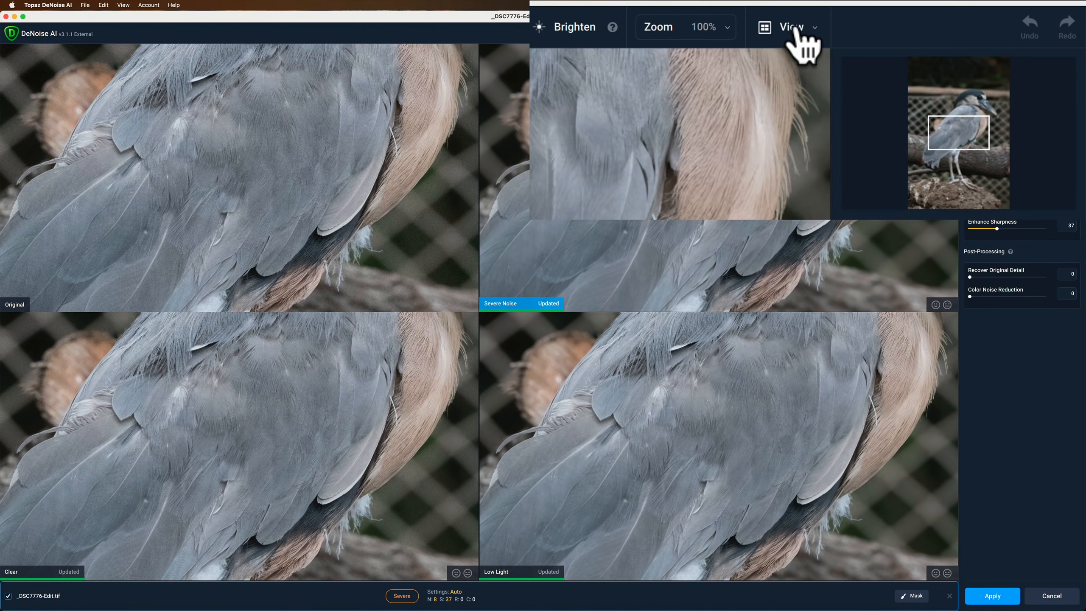
Use Comparison View with the previews centred on the bird's head, and select the Severe Noise preview
{"action": "left_click", "coordinate": [794, 30]}
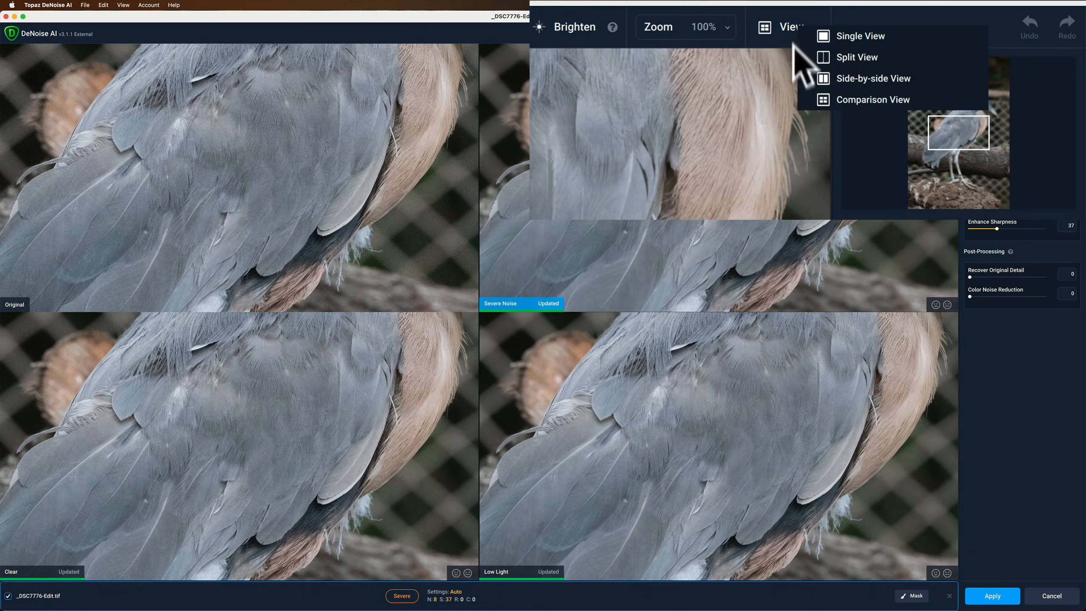
{"action": "left_click", "coordinate": [820, 95]}
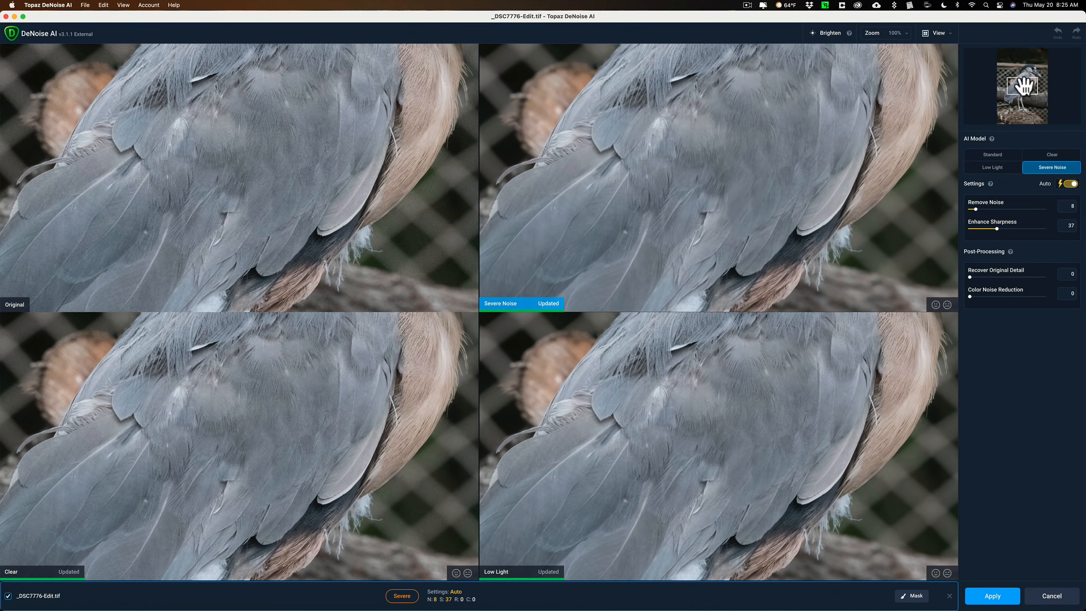
{"action": "left_click", "coordinate": [1032, 77]}
{"action": "left_click_drag", "start_coordinate": [1031, 77], "coordinate": [1035, 73]}
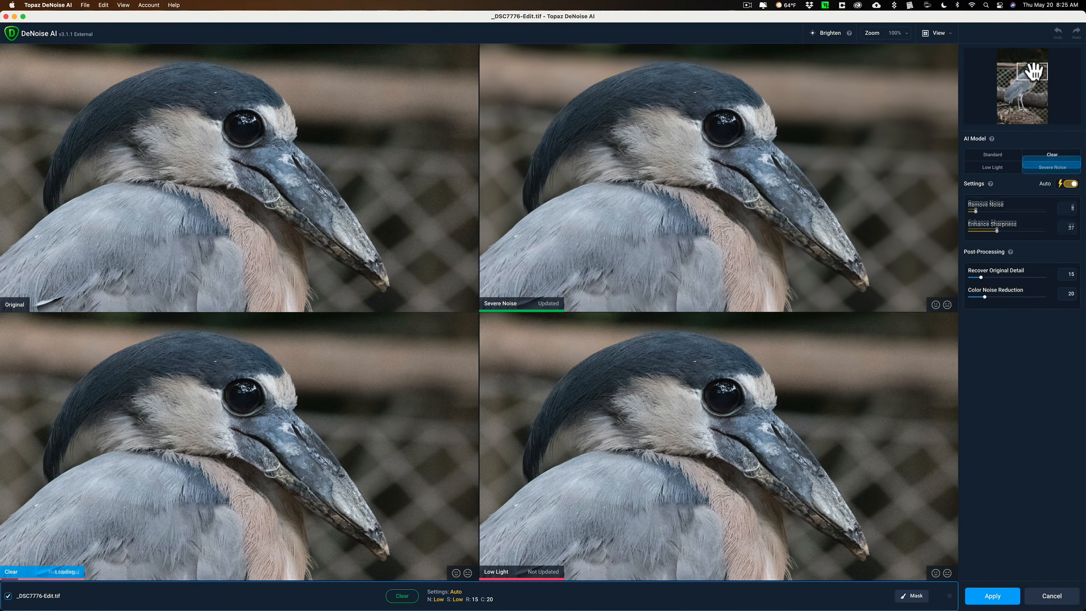
{"action": "left_click", "coordinate": [723, 133]}
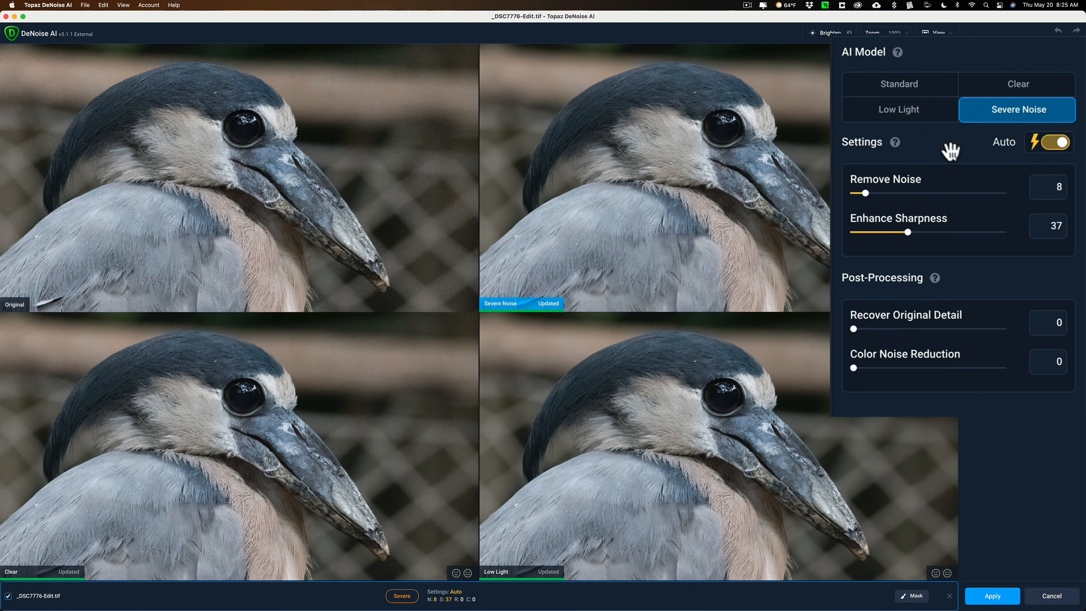
Alternate the AI model between Standard and Clear to compare their results and available settings
{"action": "left_click", "coordinate": [879, 86]}
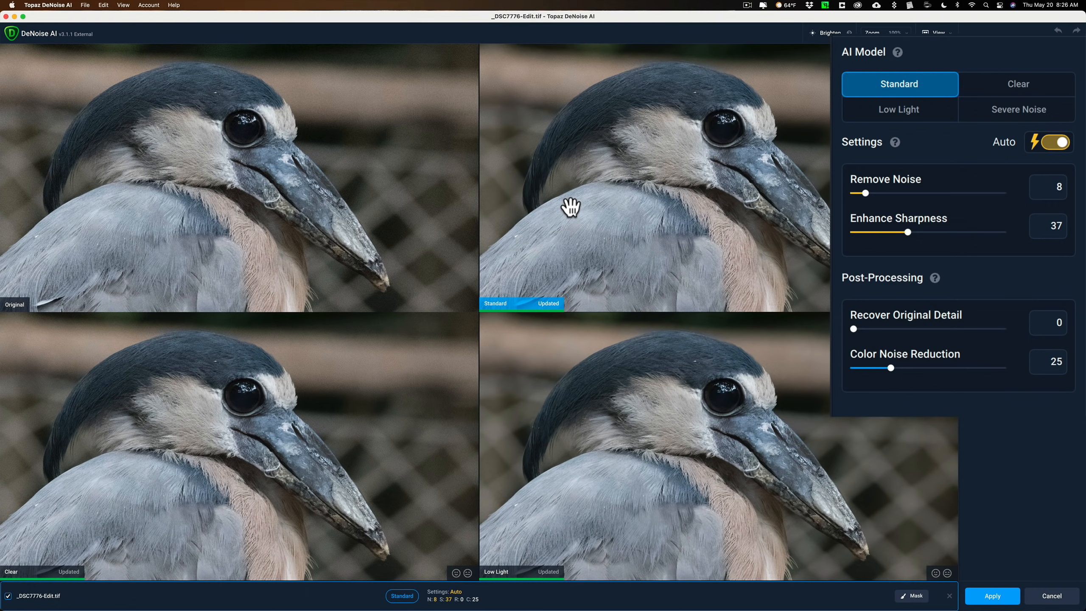
{"action": "left_click", "coordinate": [1017, 84]}
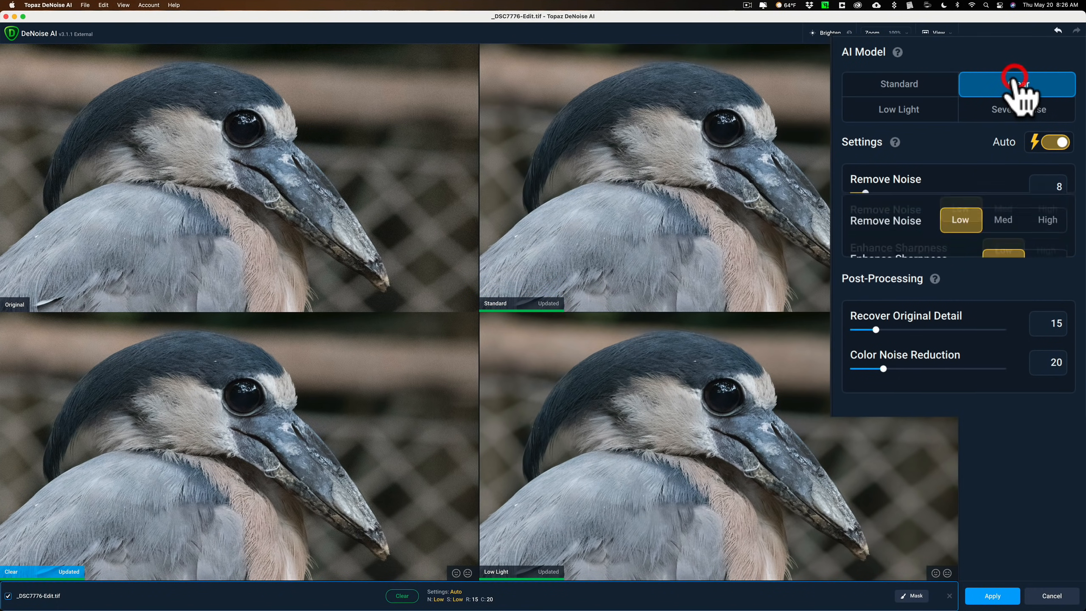
{"action": "left_click", "coordinate": [895, 82]}
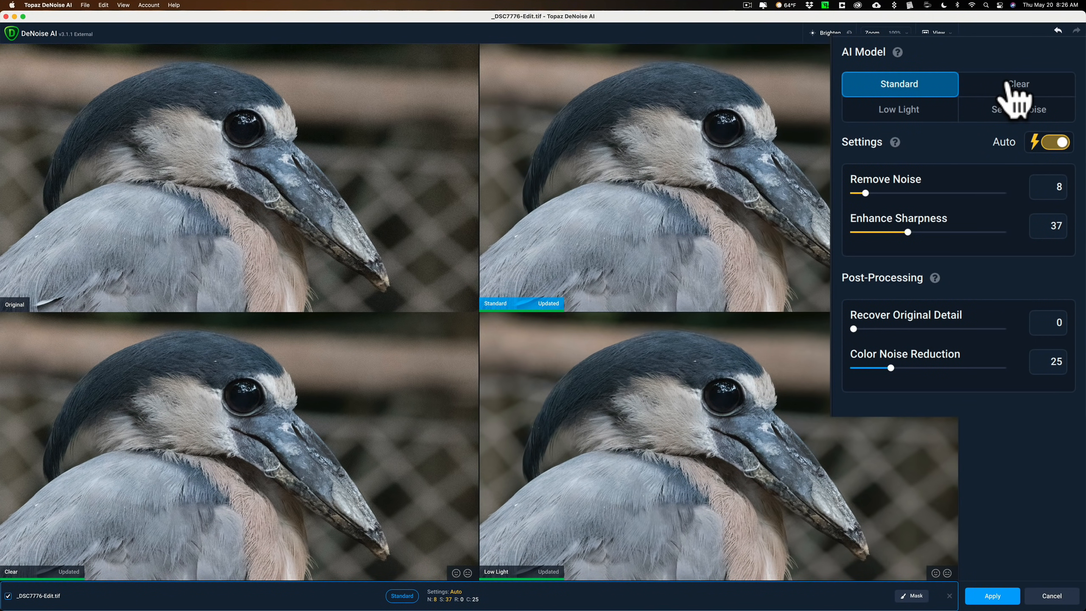
{"action": "left_click", "coordinate": [1009, 84]}
{"action": "left_click", "coordinate": [908, 77]}
{"action": "left_click", "coordinate": [1014, 91]}
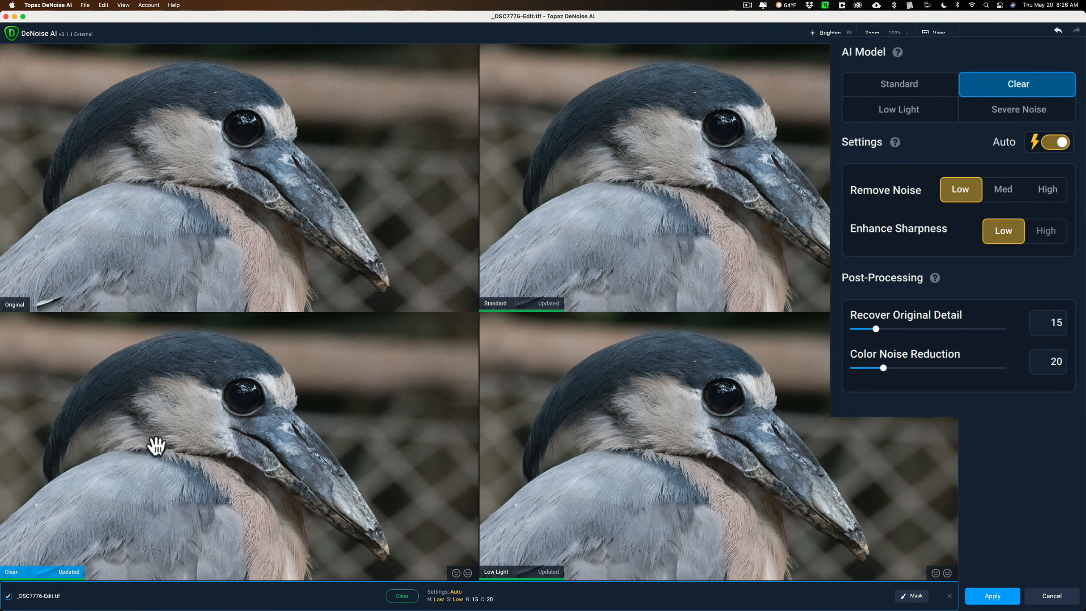
Replace the Low Light preview with Severe Noise and compare it against the Standard preview
{"action": "left_click", "coordinate": [915, 111]}
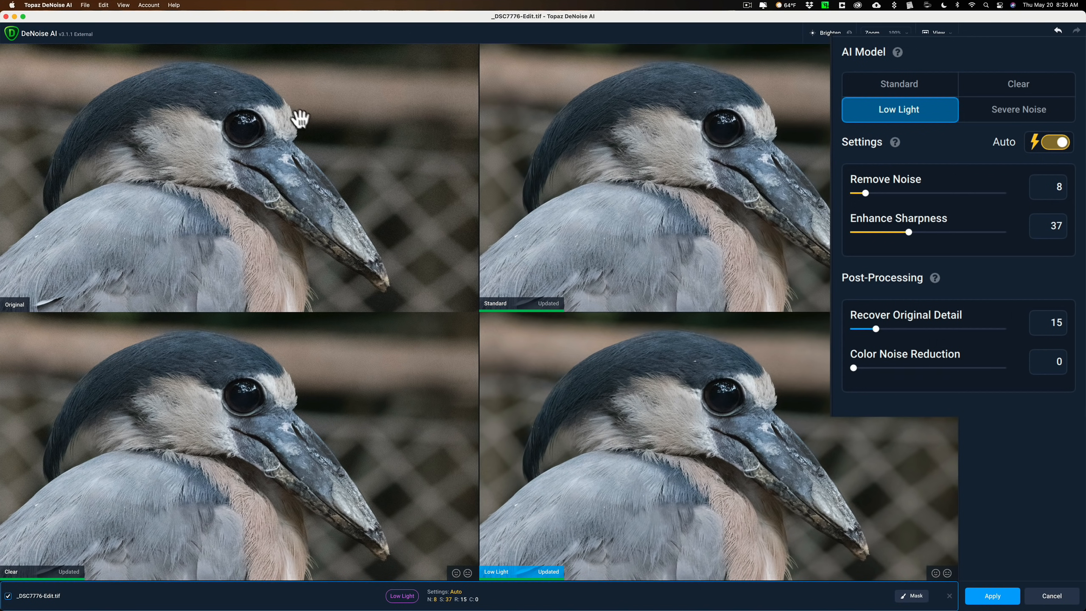
{"action": "left_click", "coordinate": [1010, 124]}
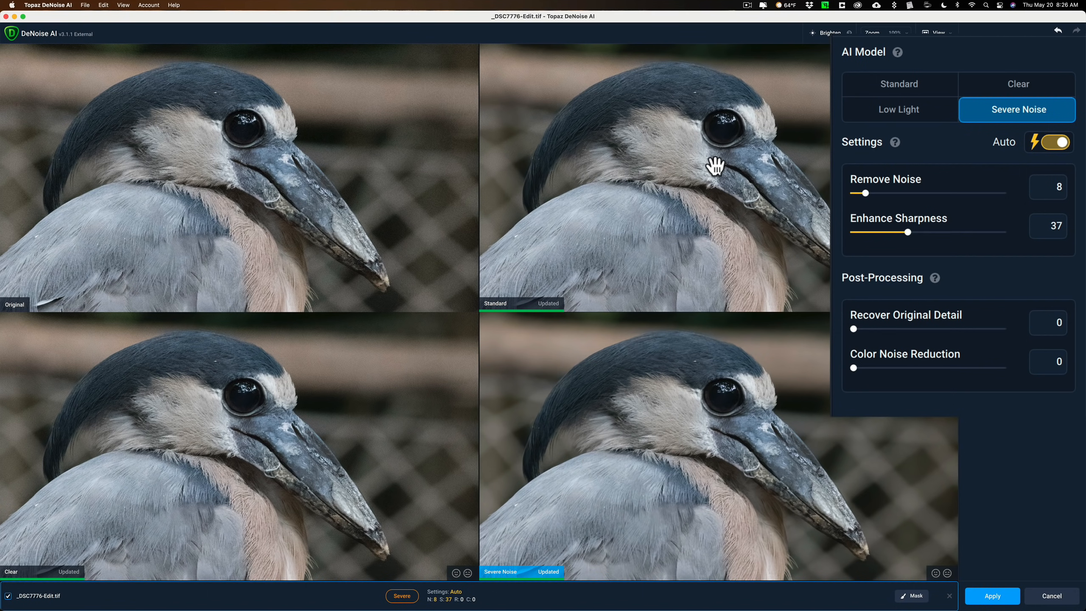
{"action": "left_click", "coordinate": [877, 84]}
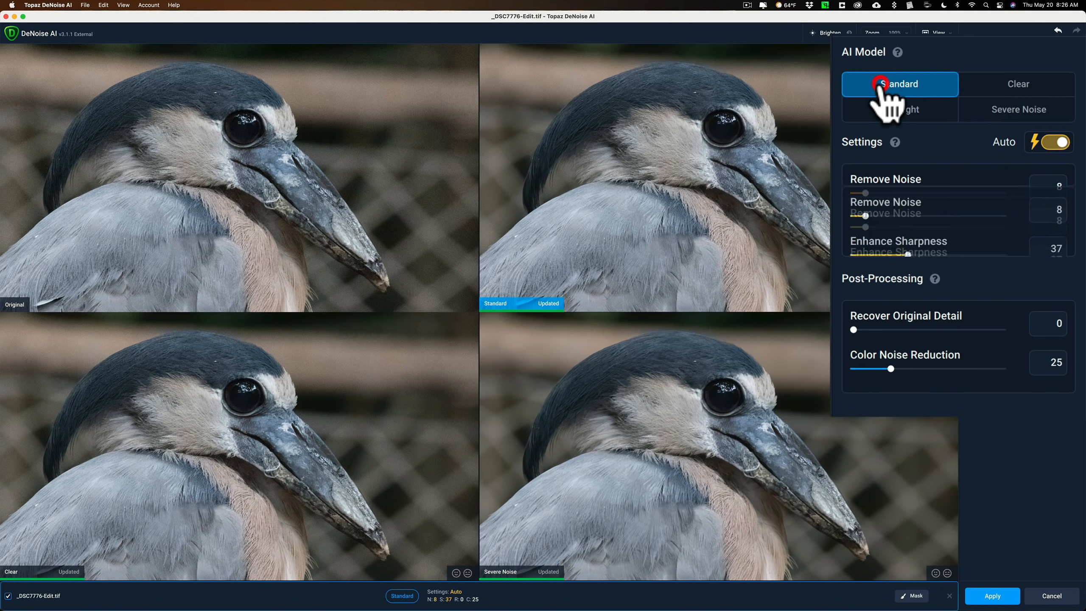
{"action": "left_click", "coordinate": [655, 180]}
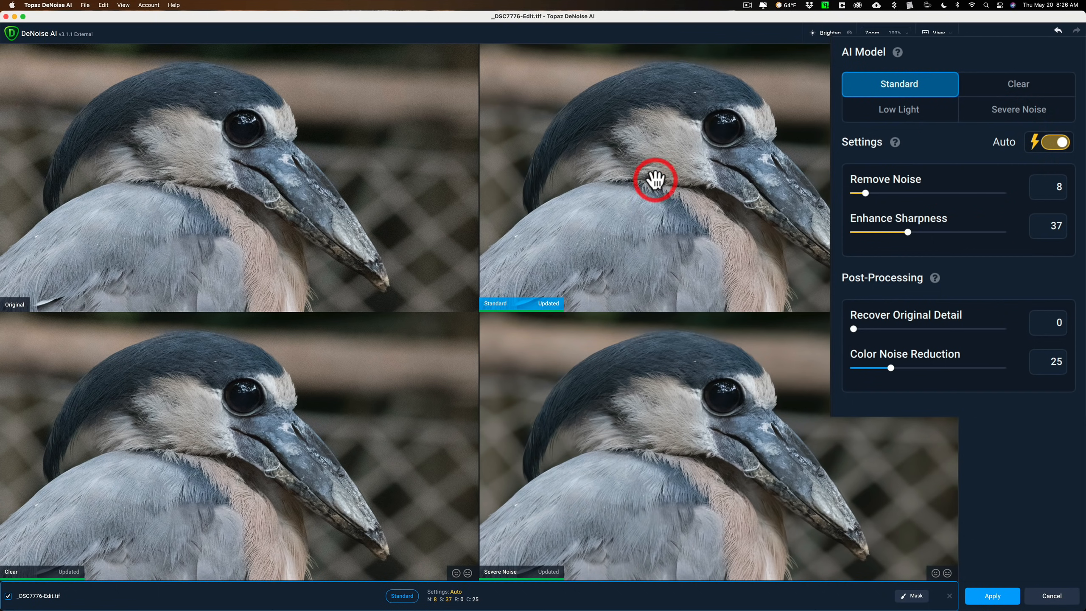
{"action": "left_click", "coordinate": [1010, 112]}
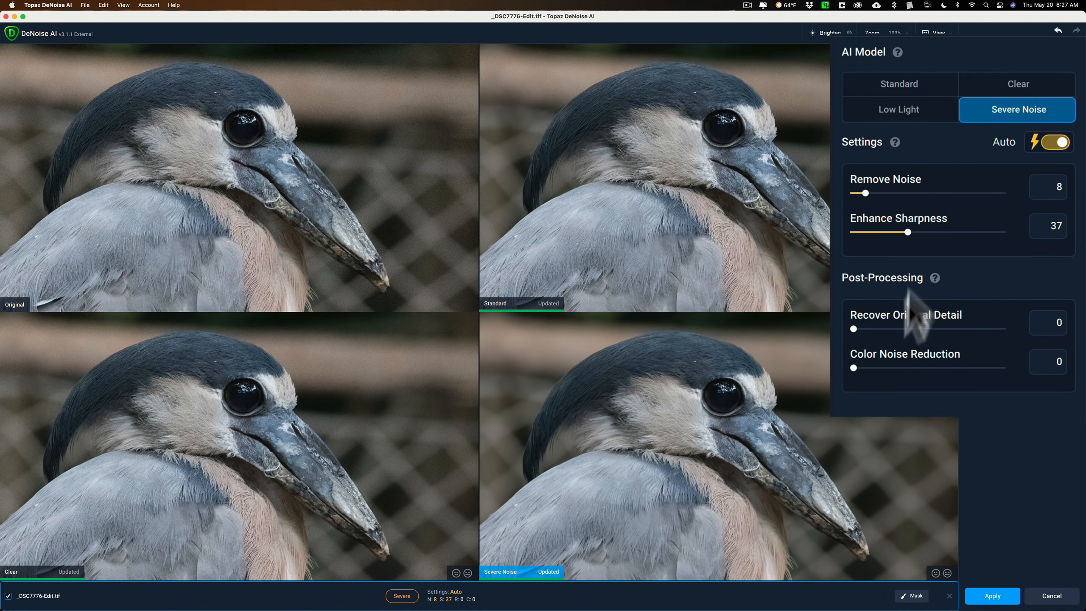
Bring Low Light back into the comparison and replace the Standard preview with Severe Noise
{"action": "left_click", "coordinate": [888, 115]}
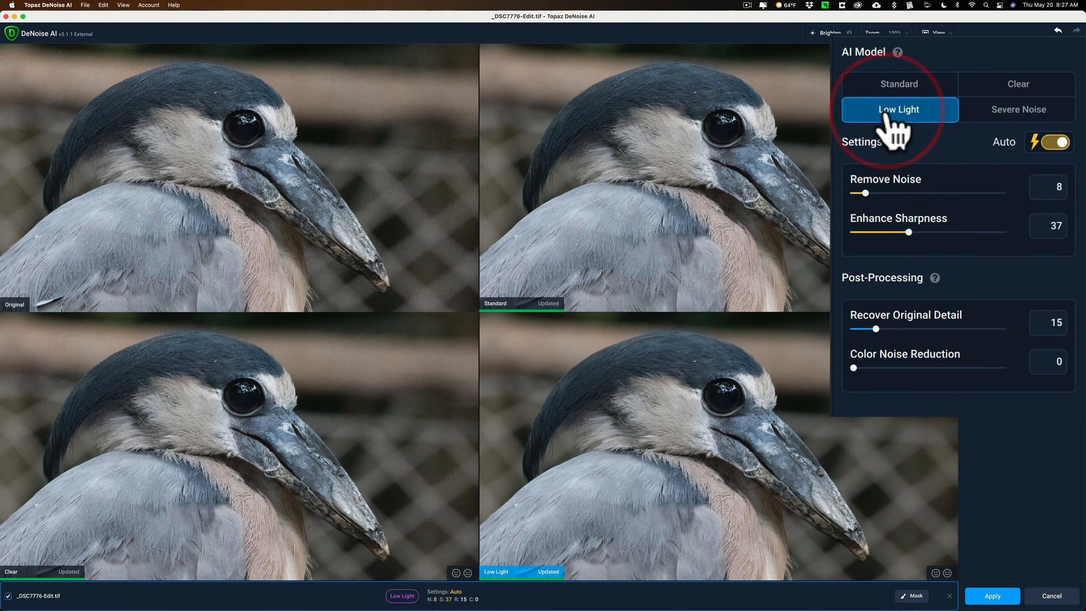
{"action": "left_click", "coordinate": [586, 201]}
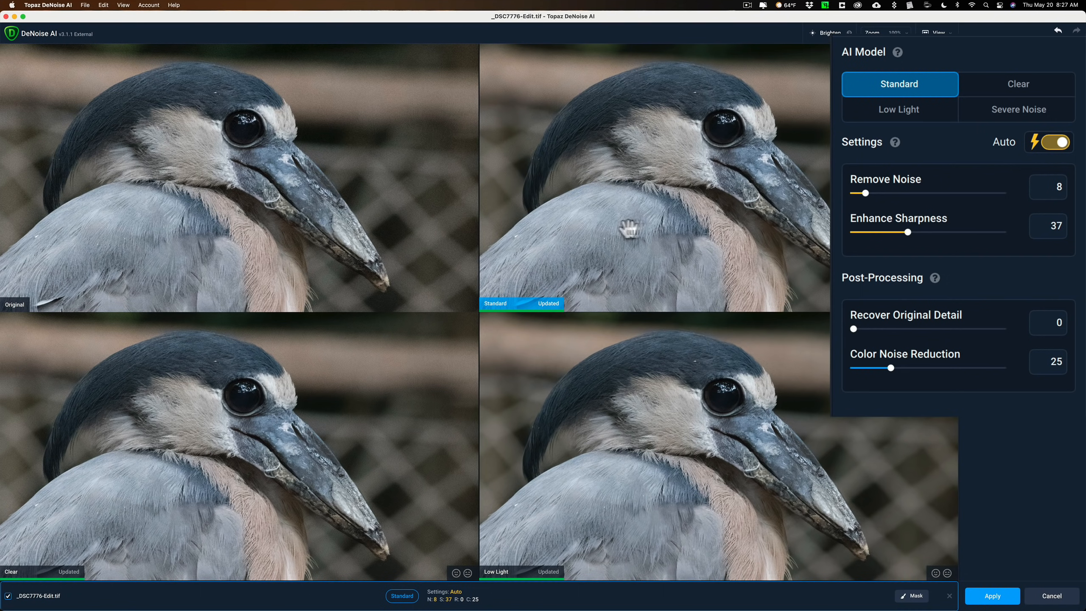
{"action": "left_click", "coordinate": [1021, 112]}
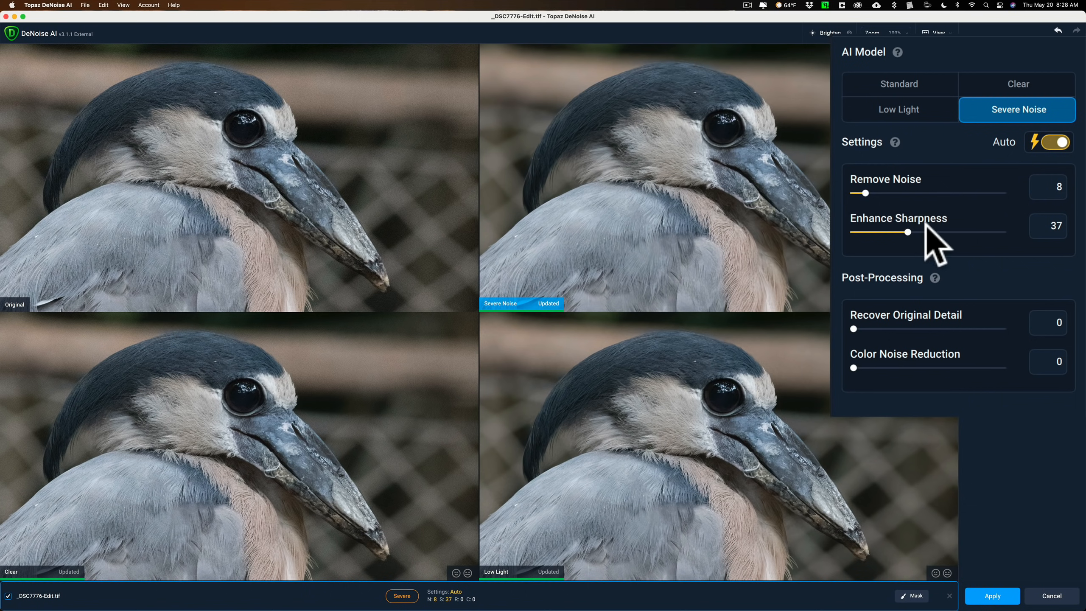
Bring the Standard model back into the comparison and set the Clear model's Remove Noise to High
{"action": "left_click", "coordinate": [877, 86]}
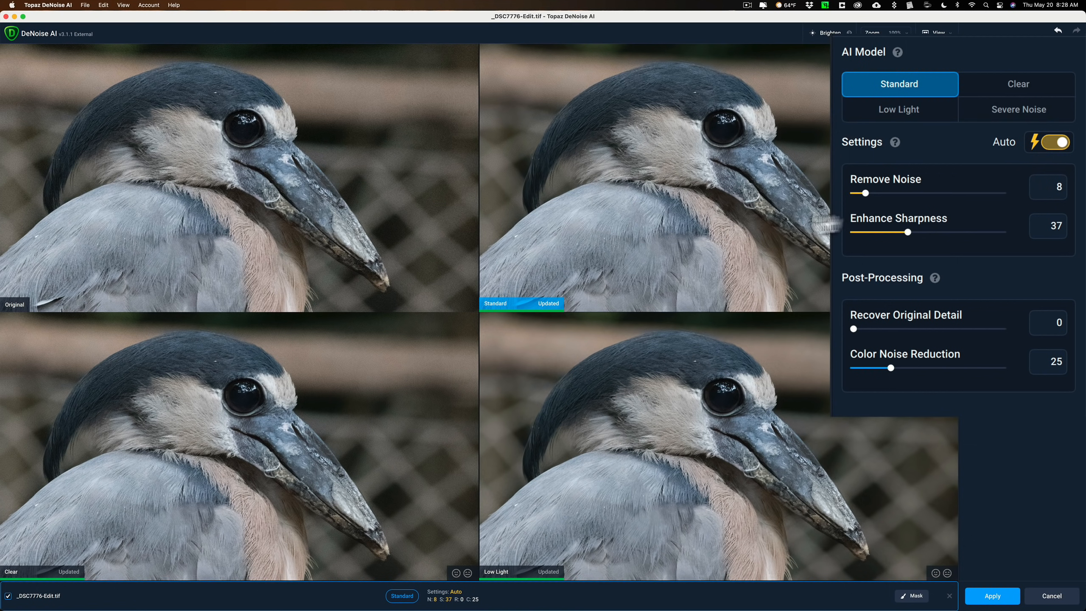
{"action": "left_click", "coordinate": [1048, 91]}
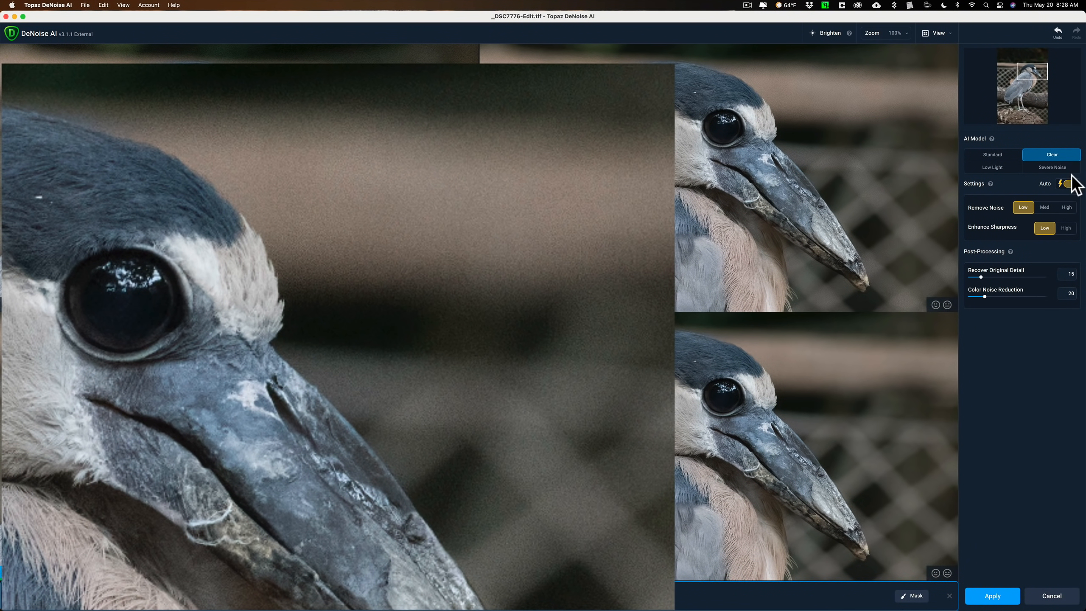
{"action": "left_click", "coordinate": [1067, 208]}
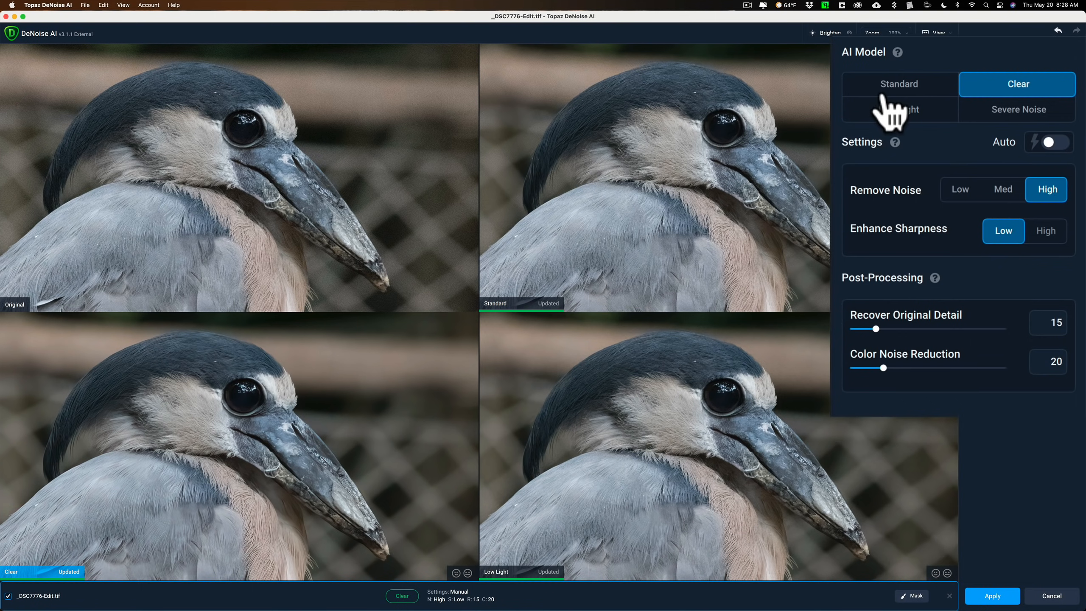
Replace the Standard preview with Severe Noise and set its Remove Noise to 36
{"action": "left_click", "coordinate": [890, 109]}
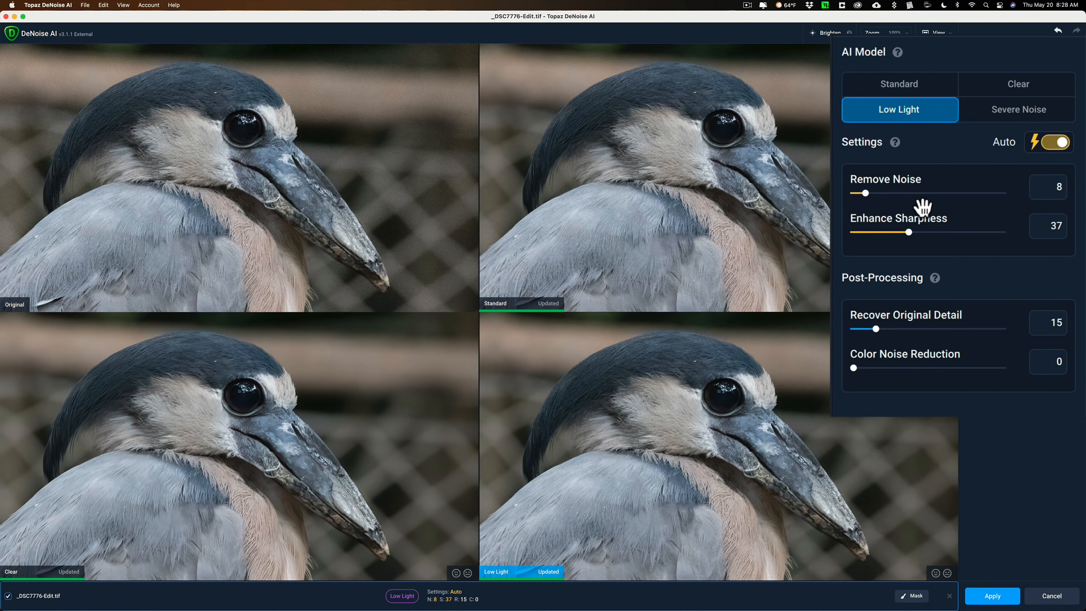
{"action": "left_click", "coordinate": [915, 84]}
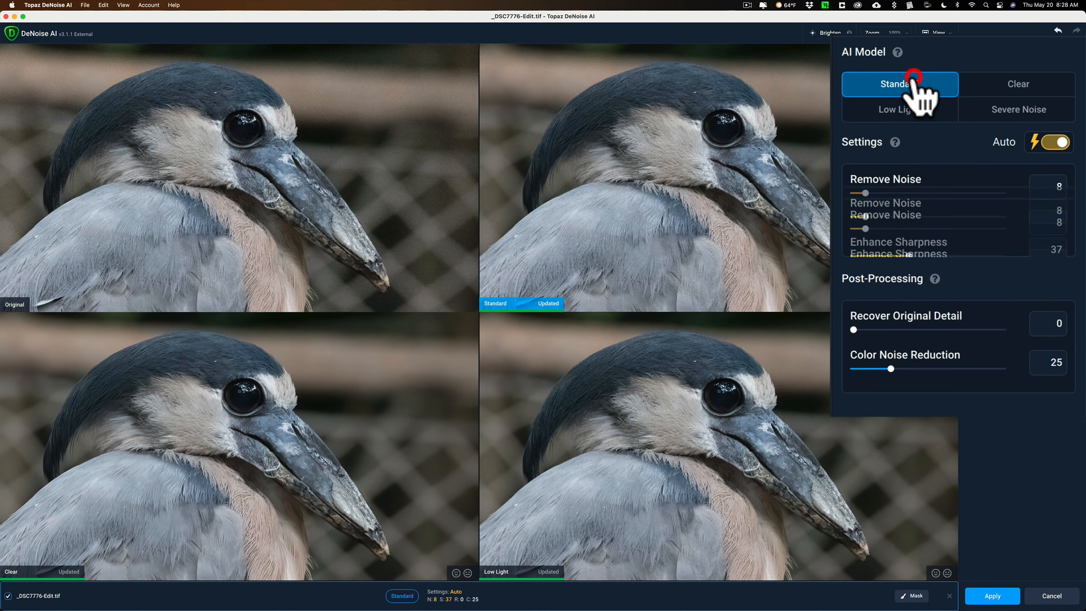
{"action": "left_click", "coordinate": [994, 112]}
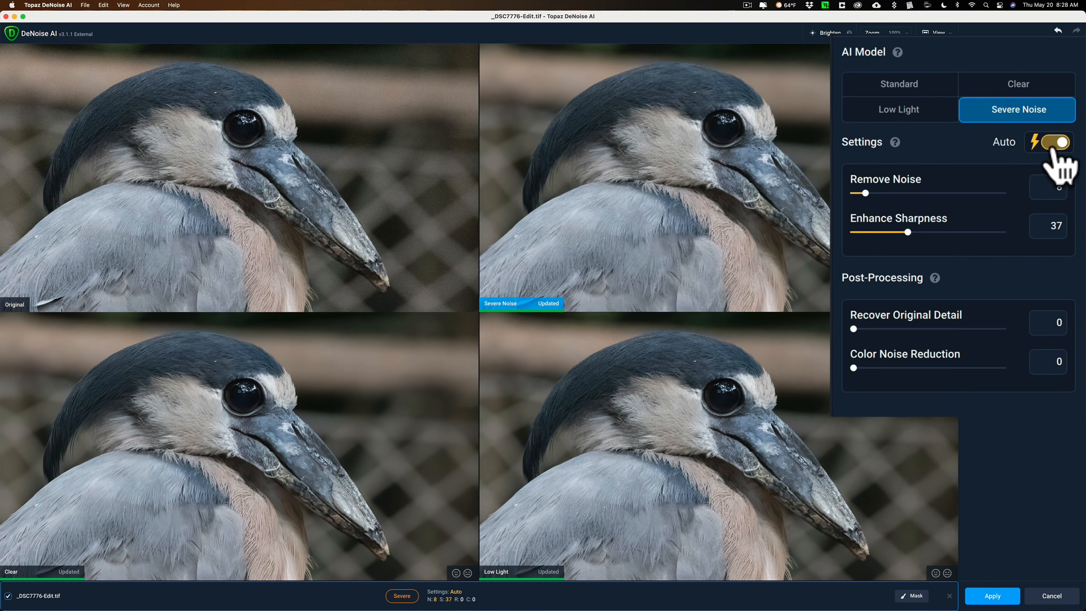
{"action": "left_click", "coordinate": [887, 193]}
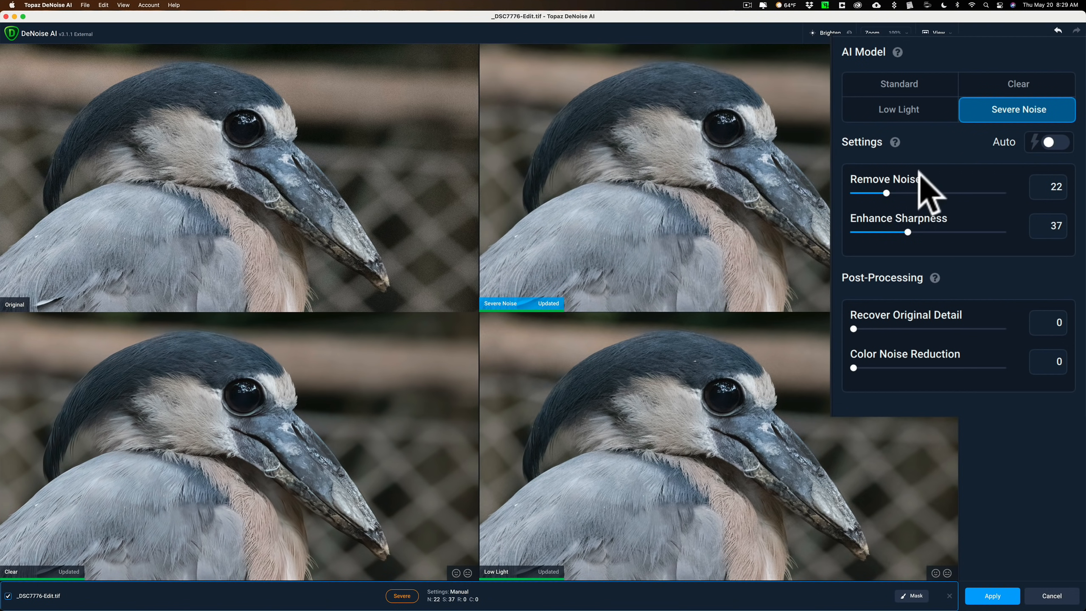
{"action": "left_click", "coordinate": [911, 191]}
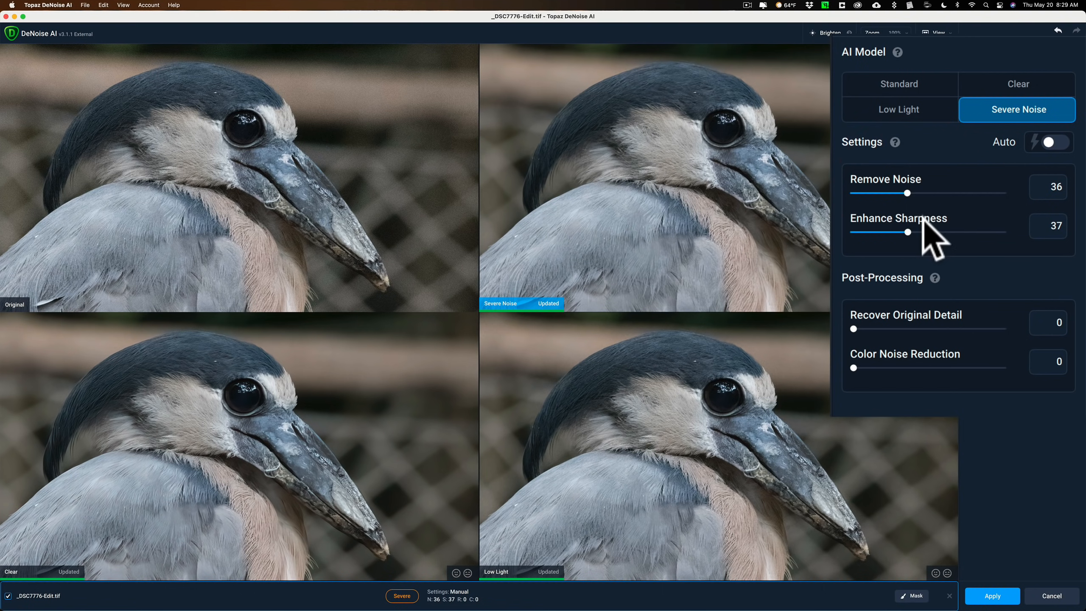
Set the Severe Noise model's Enhance Sharpness to 49 and apply the noise reduction to the photo
{"action": "left_click", "coordinate": [927, 232]}
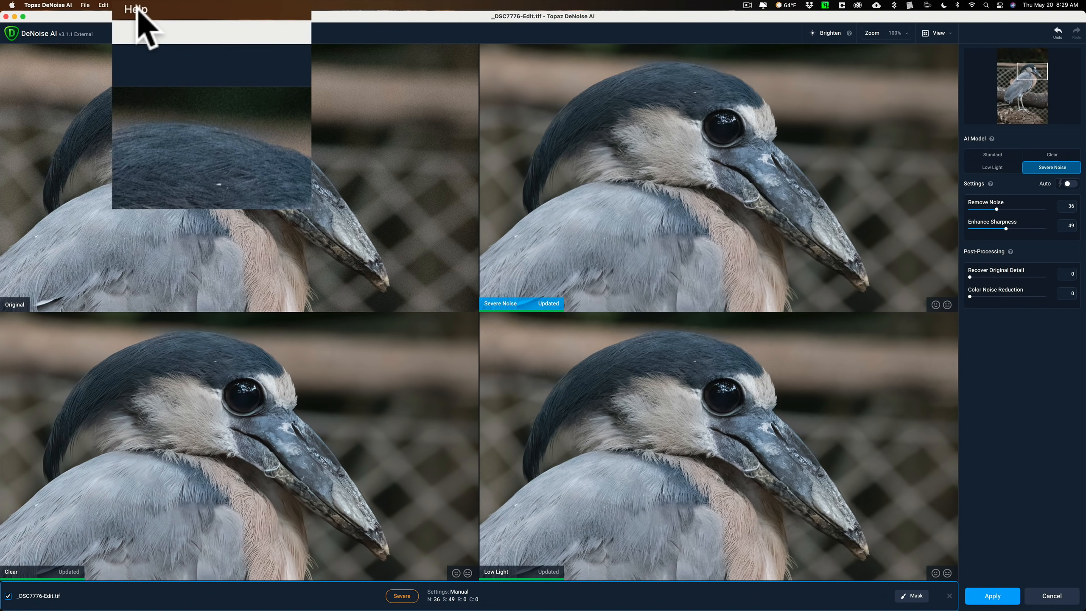
{"action": "left_click", "coordinate": [136, 9]}
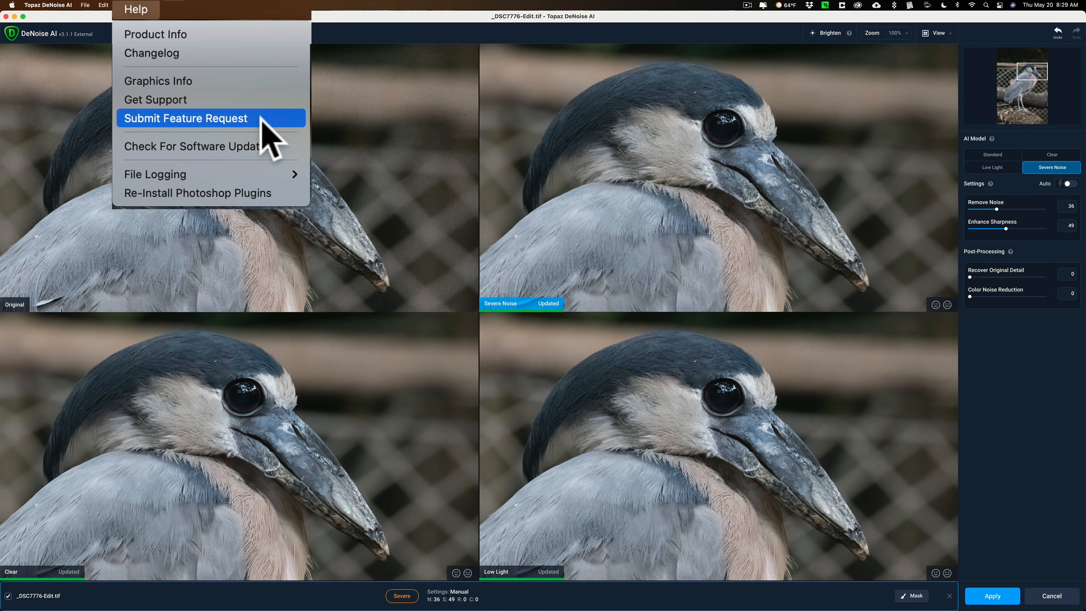
{"action": "left_click", "coordinate": [305, 28]}
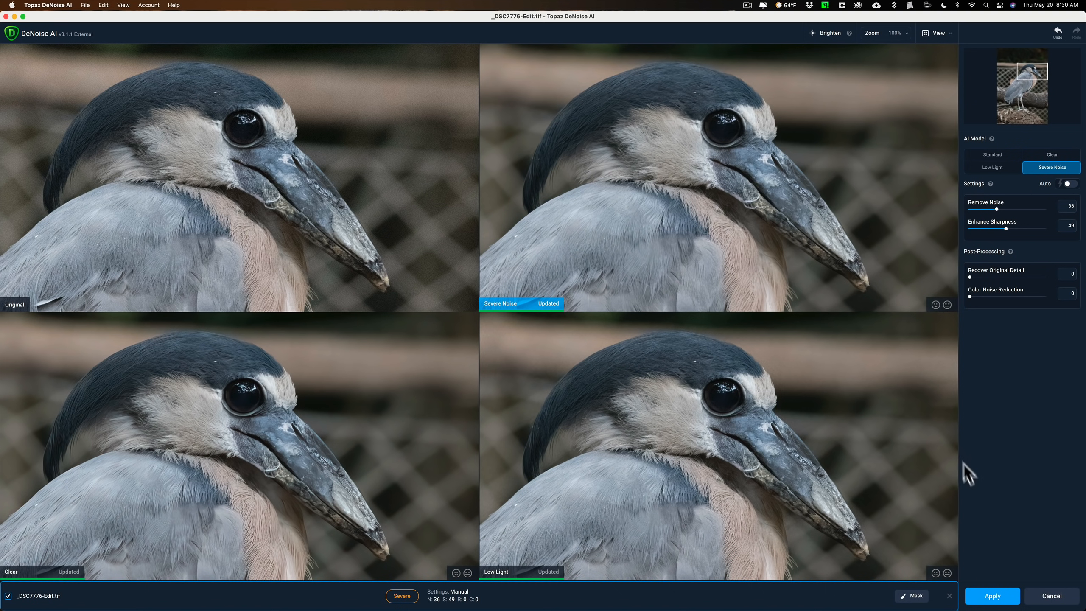
{"action": "left_click", "coordinate": [992, 597]}
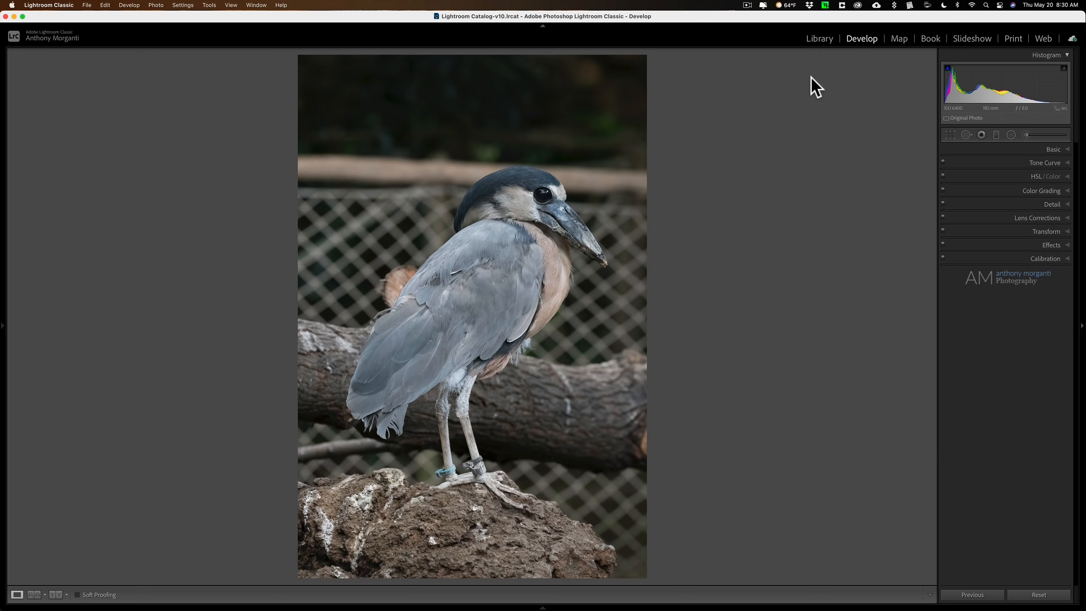
Show the filmstrip in Lightroom Classic and zoom in on the bird's head in the denoised photo
{"action": "key", "text": "F6"}
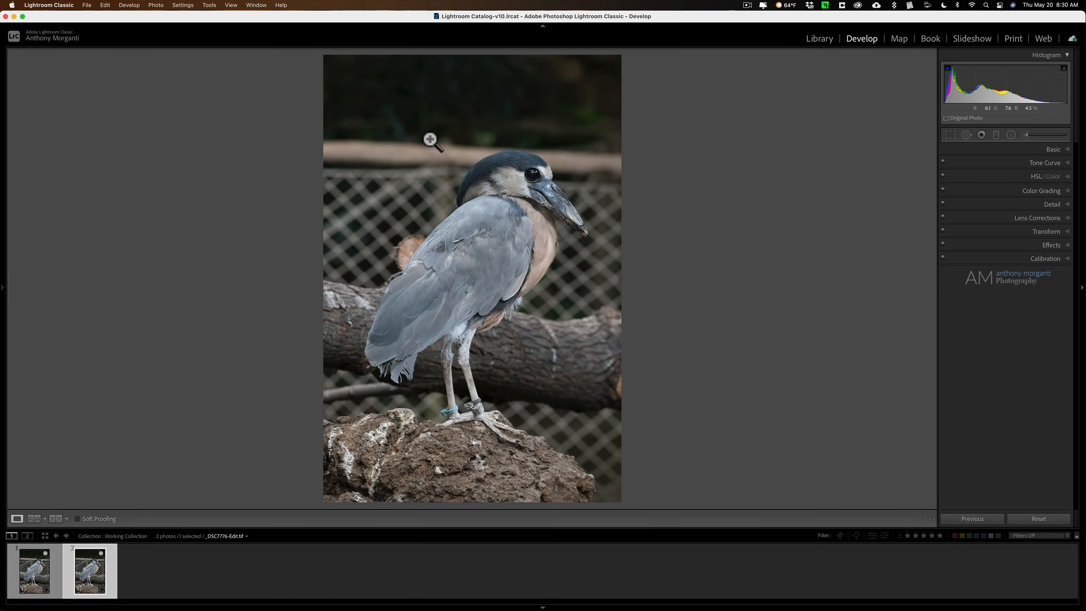
{"action": "key", "text": "super"}
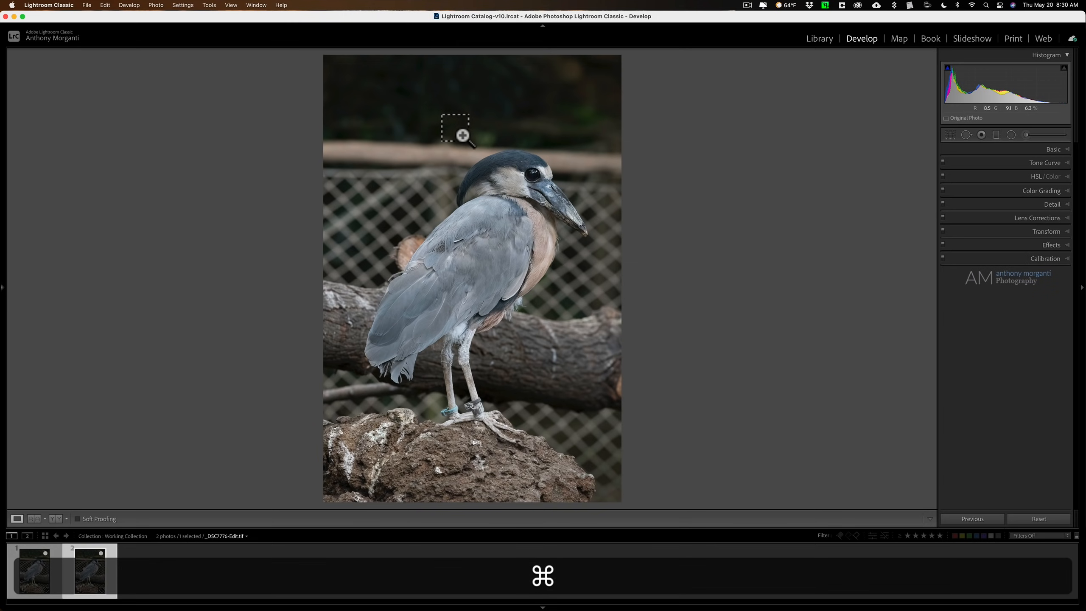
{"action": "left_click_drag", "start_coordinate": [462, 134], "coordinate": [602, 237]}
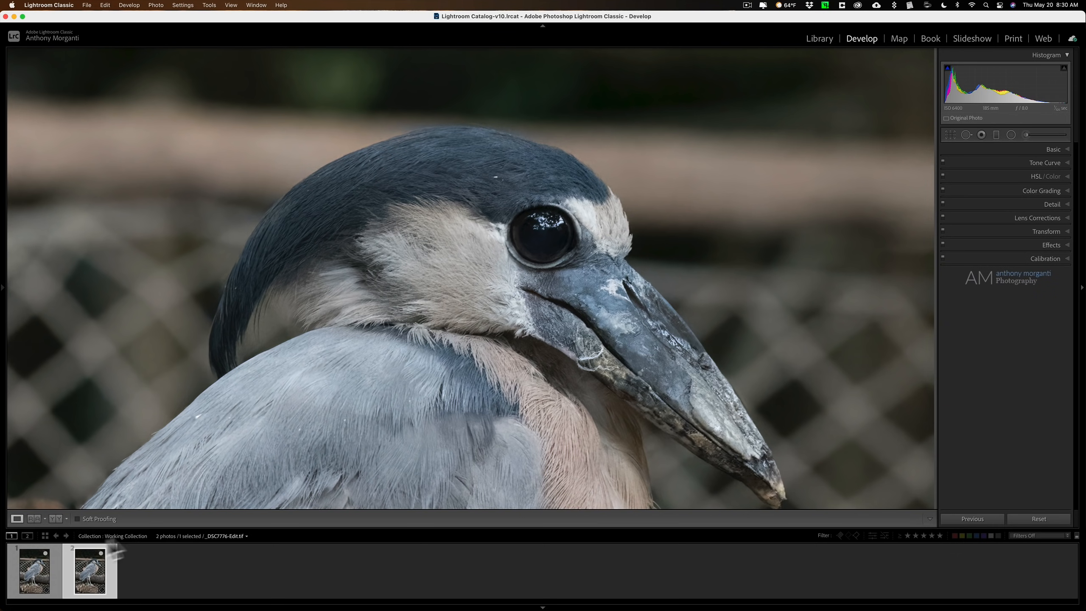
Check the original NEF's framing against the denoised TIFF and lock the zoom position for both photos
{"action": "left_click", "coordinate": [34, 587]}
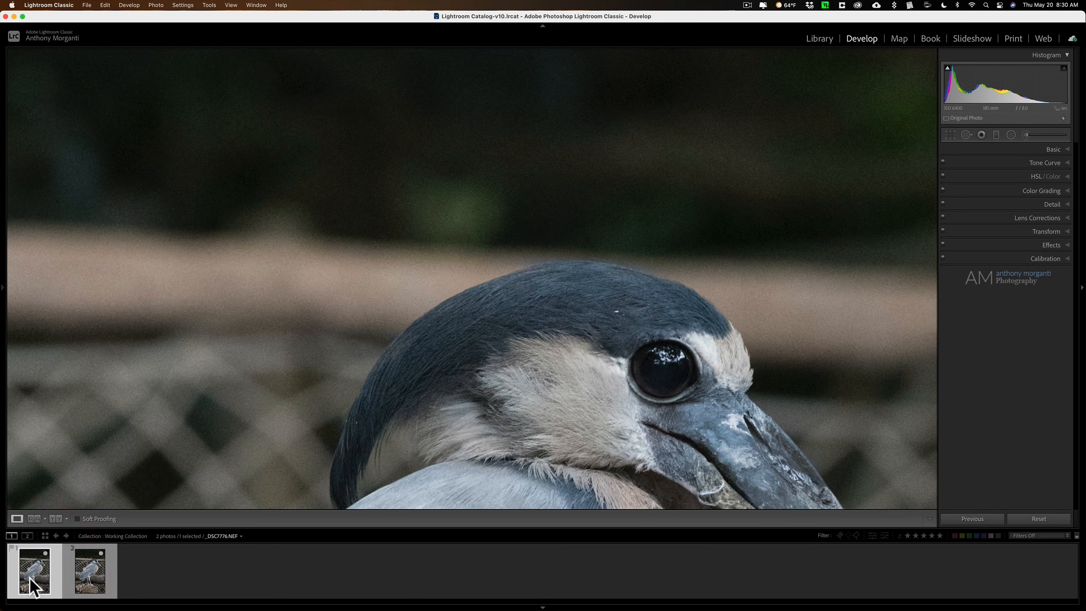
{"action": "left_click", "coordinate": [90, 573]}
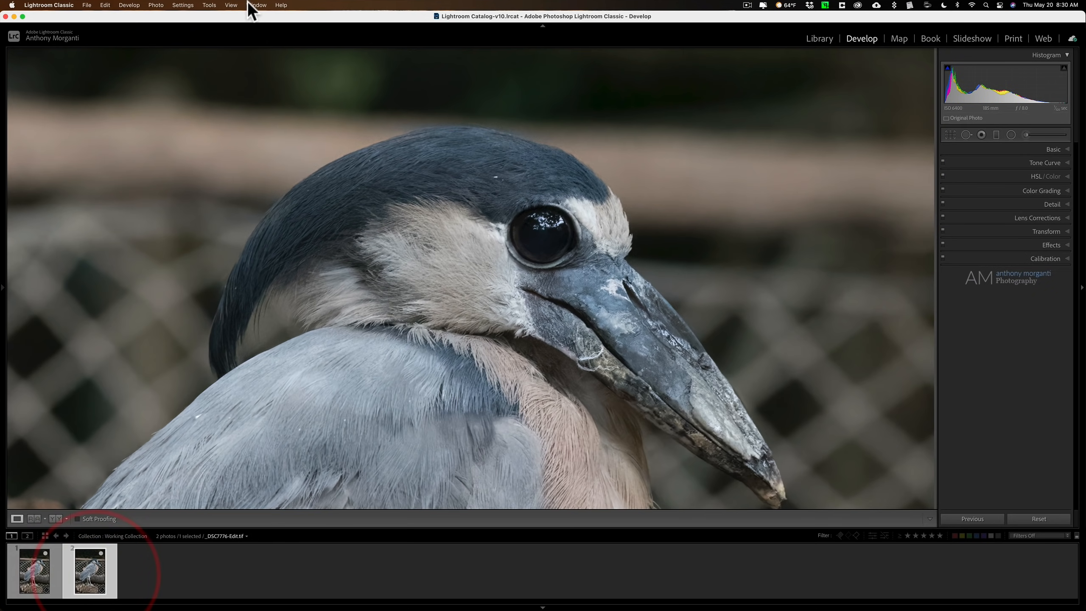
{"action": "left_click", "coordinate": [231, 6]}
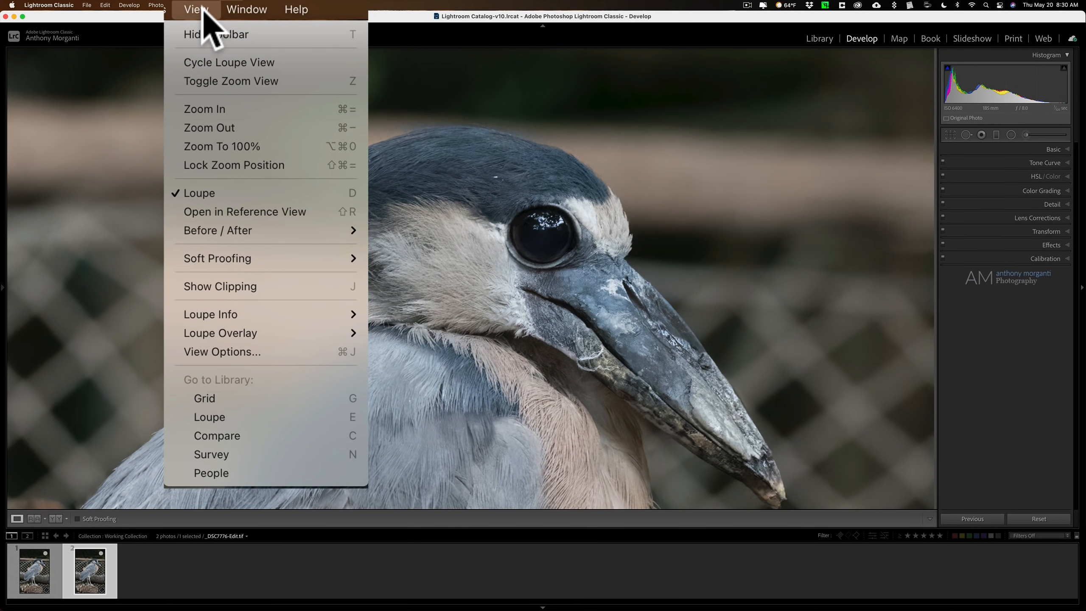
{"action": "left_click", "coordinate": [219, 166]}
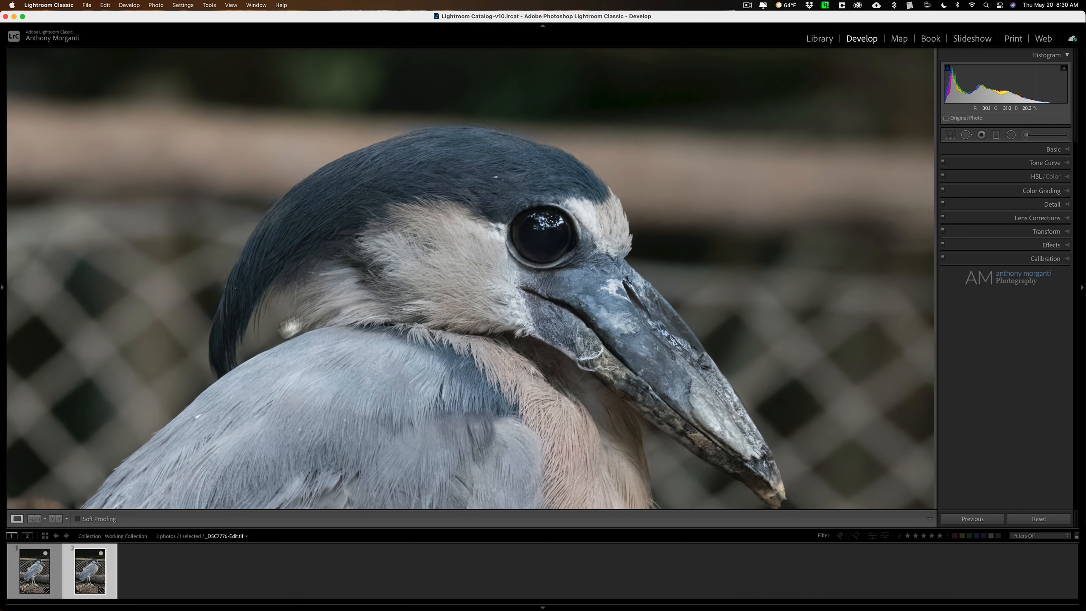
Alternate between the original NEF and the denoised TIFF to compare noise and feather detail around the bird's eye
{"action": "left_click", "coordinate": [34, 575]}
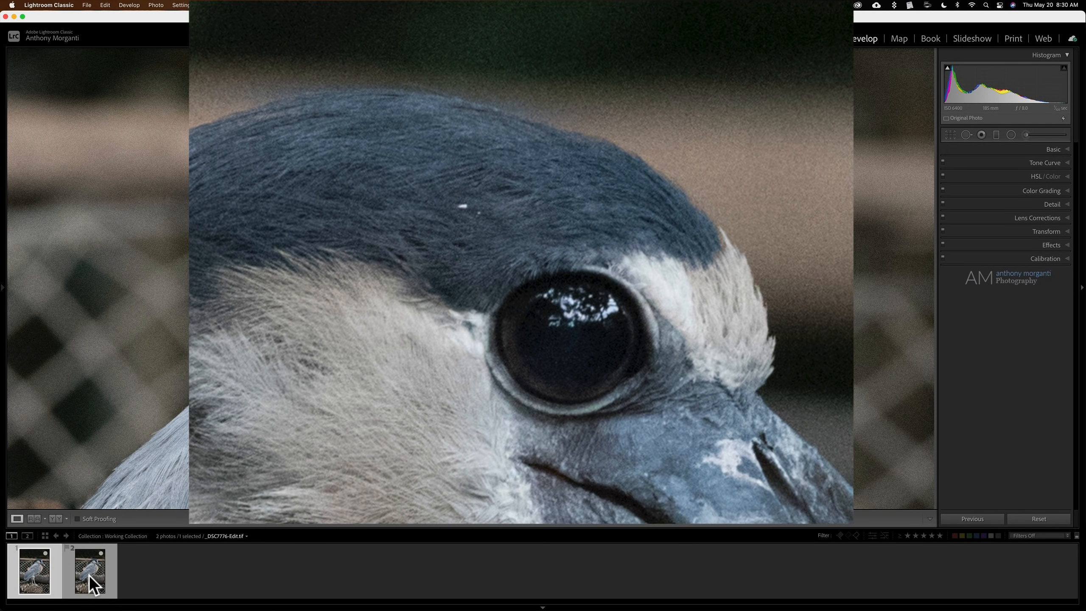
{"action": "left_click", "coordinate": [88, 575]}
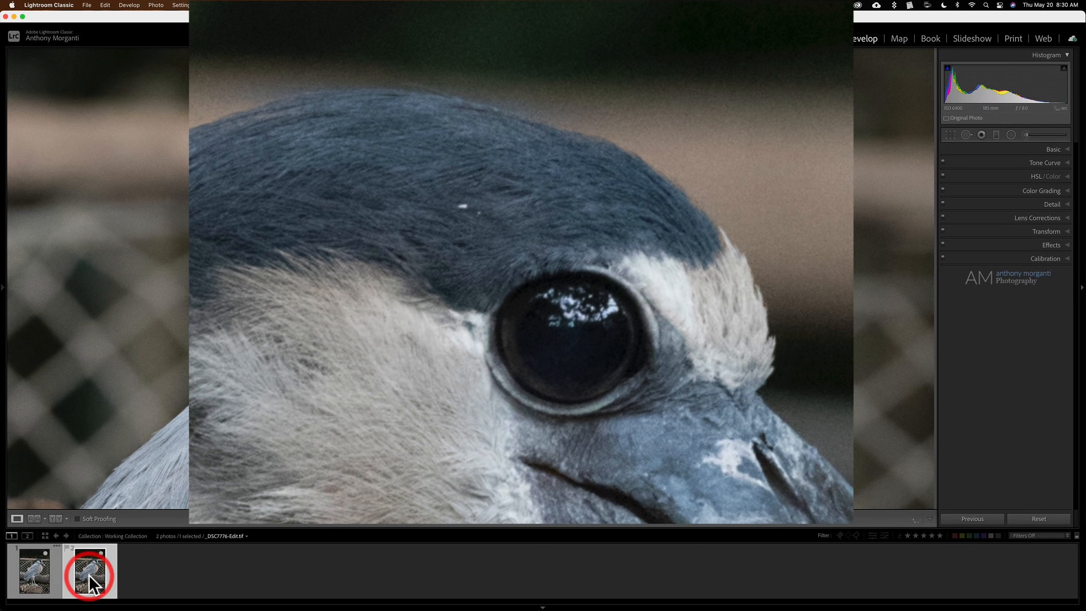
{"action": "left_click", "coordinate": [29, 572]}
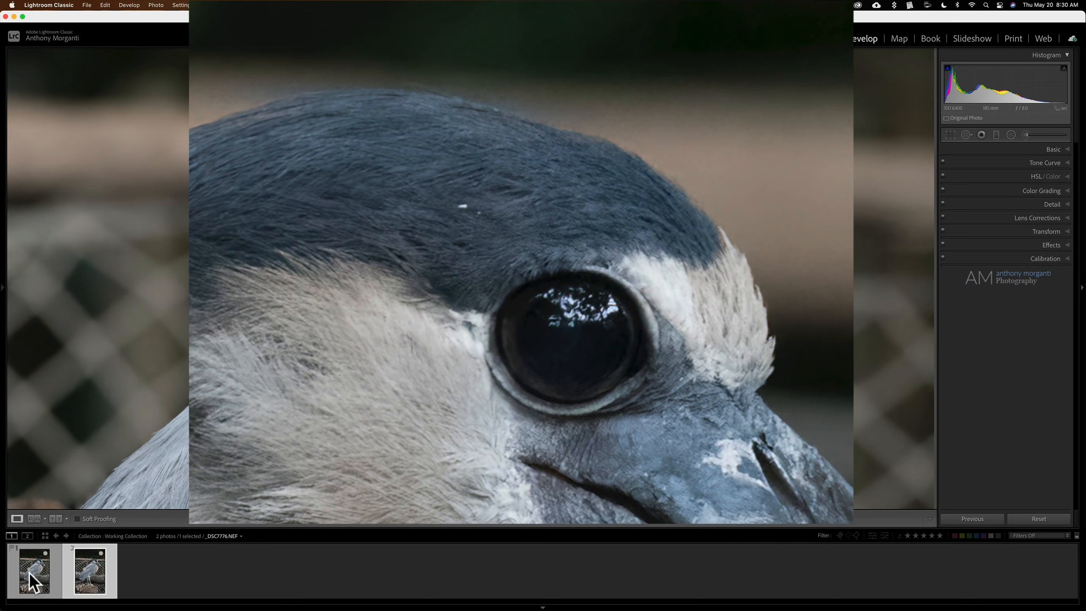
{"action": "left_click", "coordinate": [79, 573]}
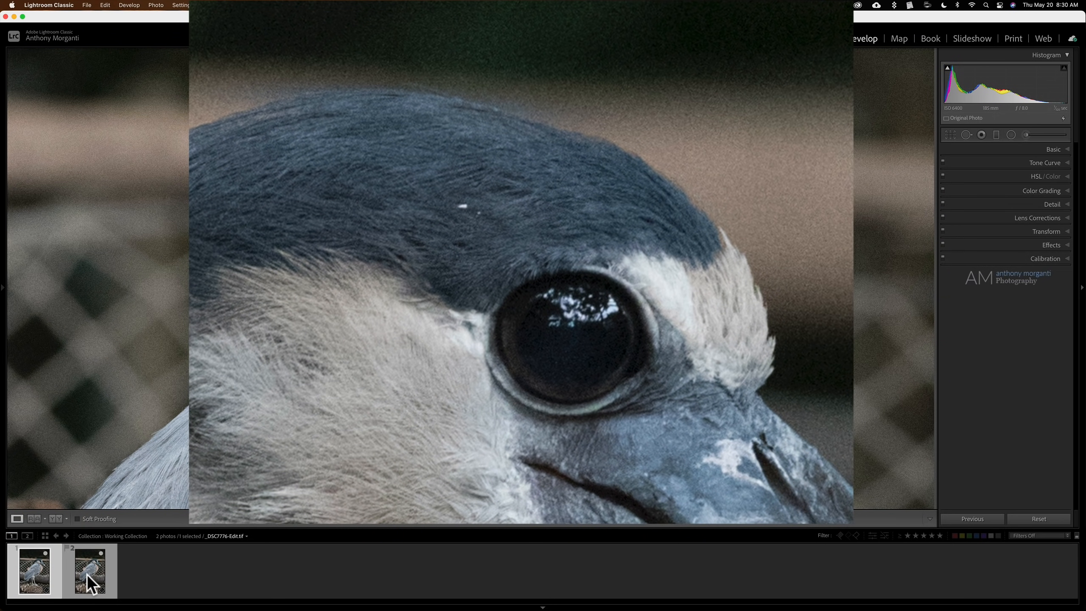
{"action": "left_click", "coordinate": [86, 573]}
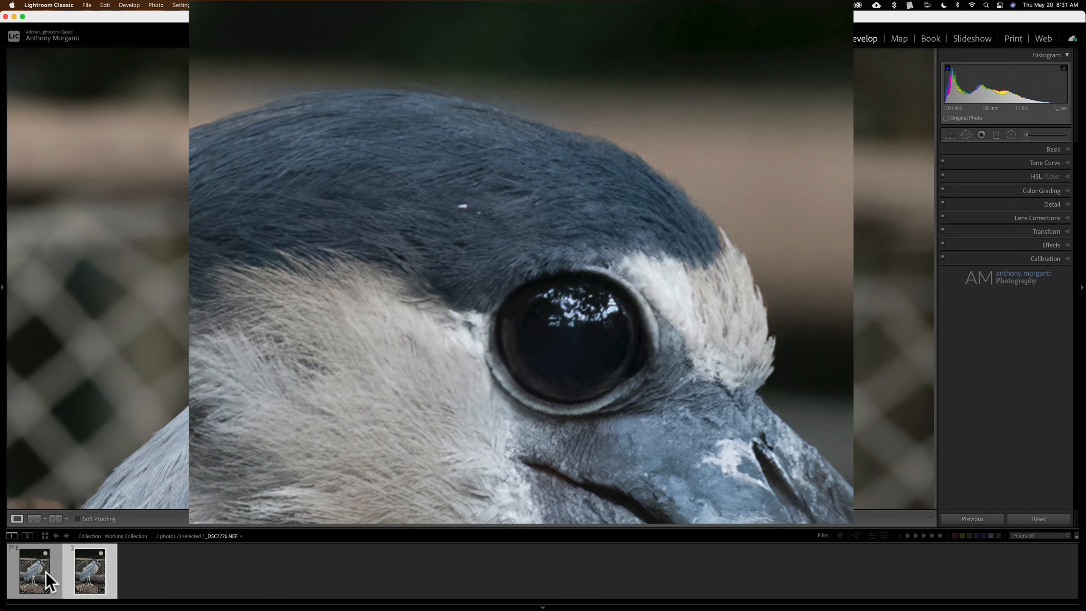
{"action": "left_click", "coordinate": [28, 571]}
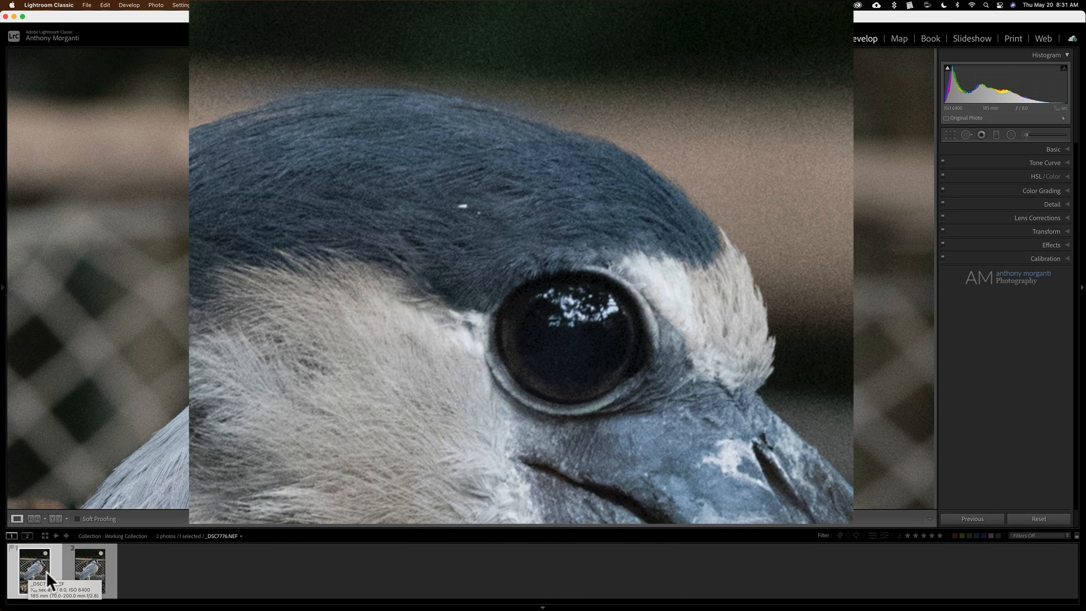
{"action": "left_click", "coordinate": [85, 572]}
{"action": "left_click", "coordinate": [87, 571]}
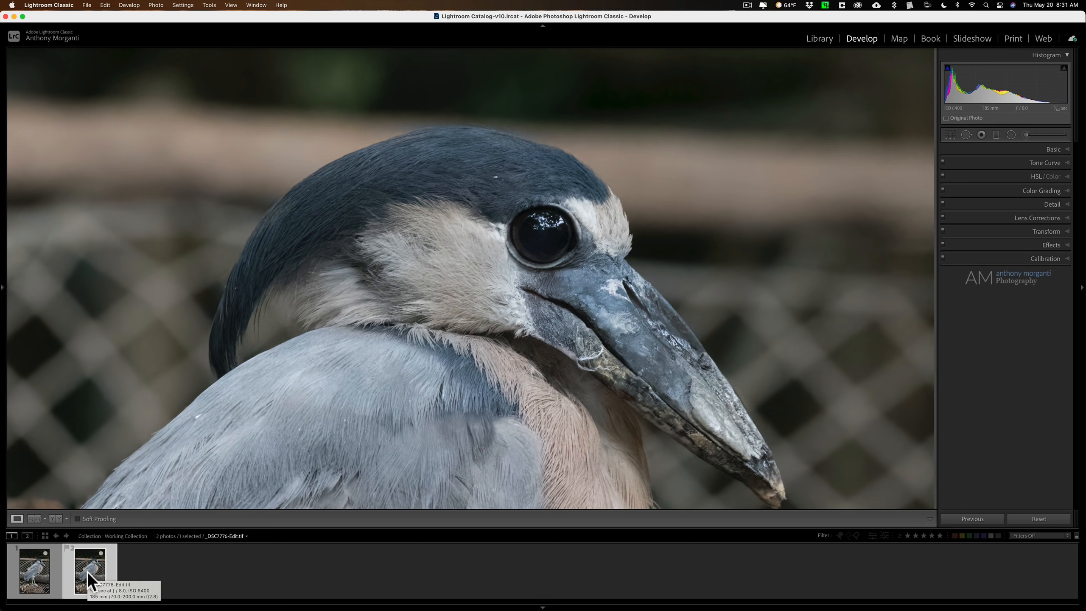
Zoom out to the whole denoised photo and switch from the DeNoise 3.1 release notes back to Lightroom Classic
{"action": "left_click", "coordinate": [502, 208]}
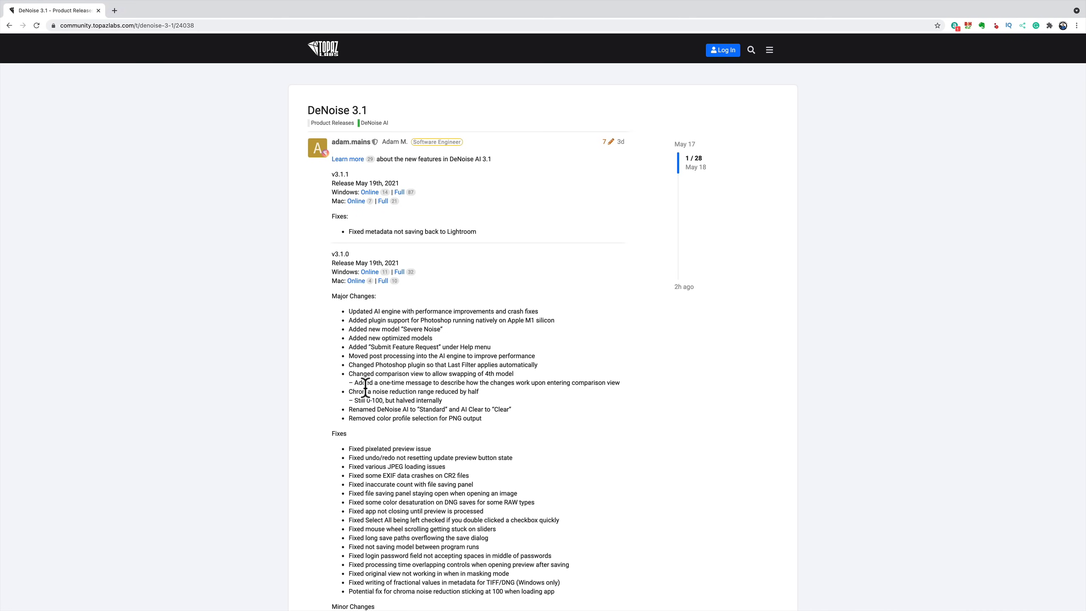
{"action": "key", "text": "ctrl+Left"}
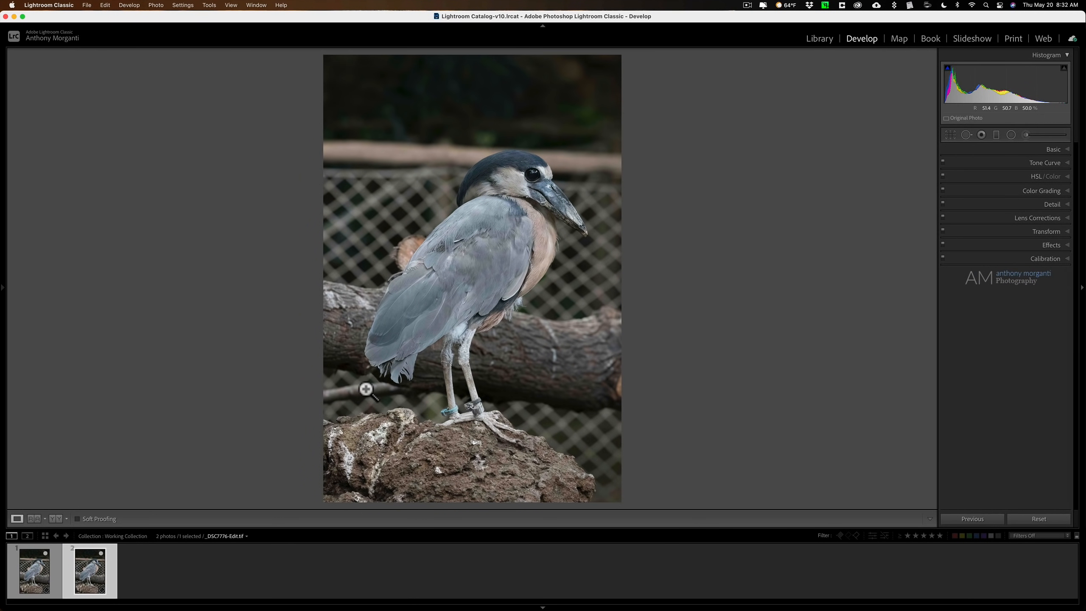